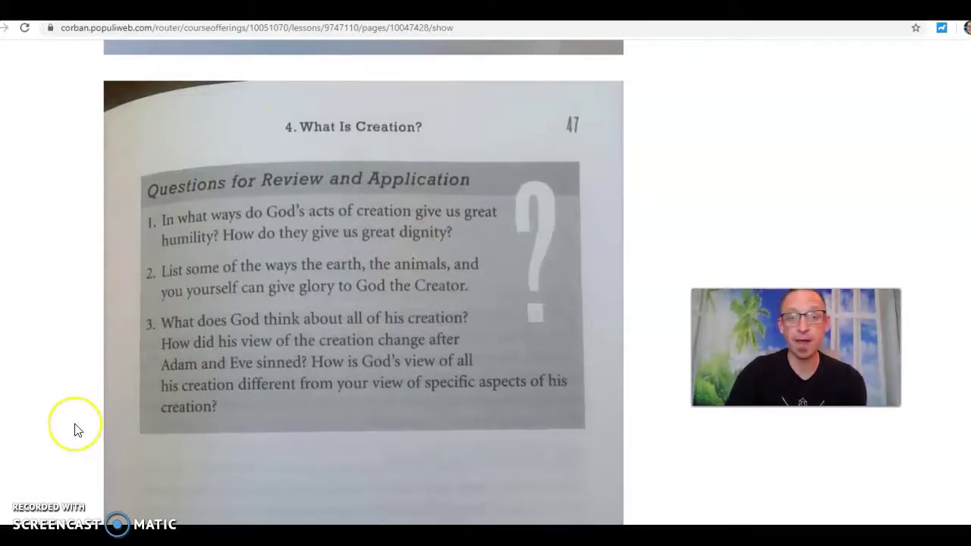
Review the Reading Quiz and Reading Summary sections, including the example summary and the What is Creation assignments
{"action": "scroll", "coordinate": [74, 430], "scroll_direction": "down", "scroll_amount": 7}
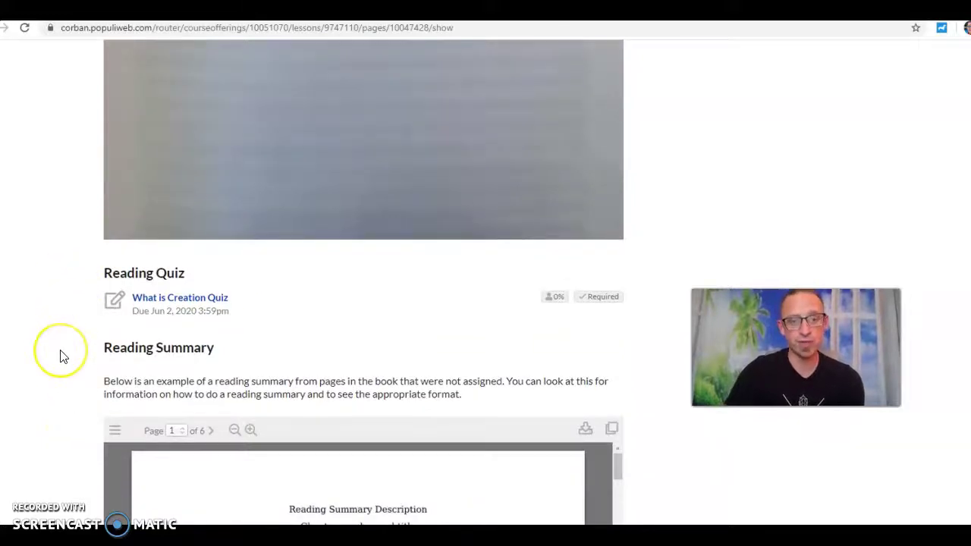
{"action": "scroll", "coordinate": [60, 354], "scroll_direction": "down", "scroll_amount": 5}
{"action": "scroll", "coordinate": [62, 357], "scroll_direction": "up", "scroll_amount": 1}
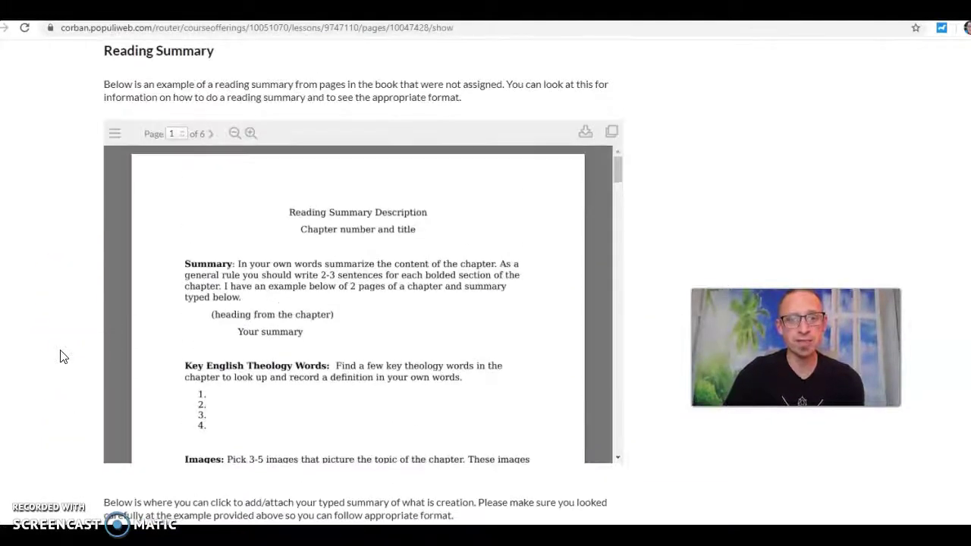
{"action": "scroll", "coordinate": [62, 356], "scroll_direction": "down", "scroll_amount": 3}
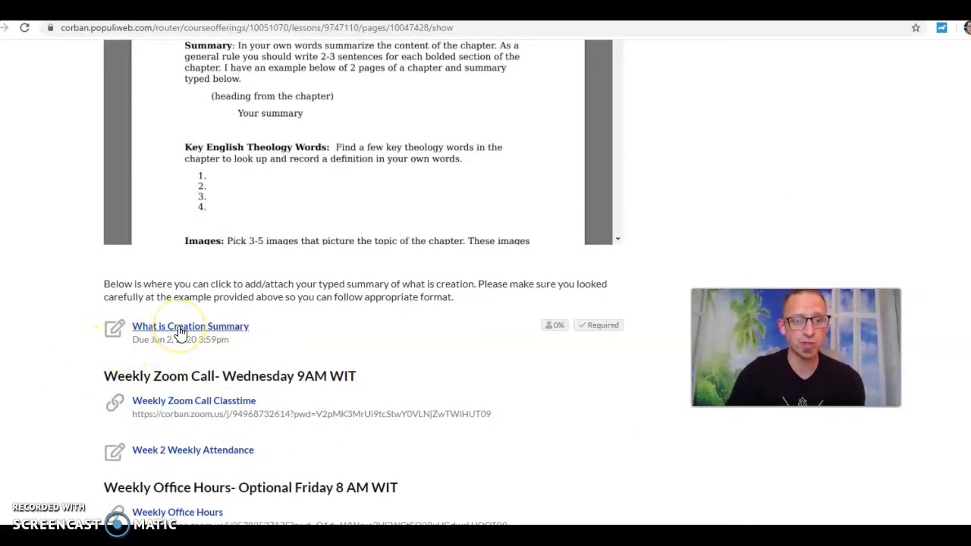
{"action": "scroll", "coordinate": [83, 287], "scroll_direction": "up", "scroll_amount": 8}
{"action": "scroll", "coordinate": [82, 286], "scroll_direction": "down", "scroll_amount": 2}
{"action": "left_click", "coordinate": [173, 256]}
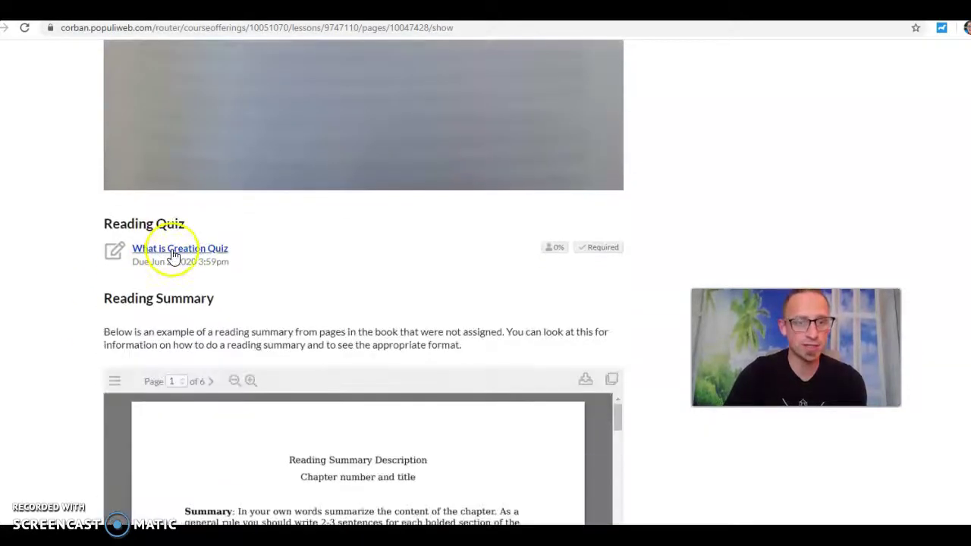
Review the Weekly Zoom Call time, the Week 2 Weekly Attendance item and the optional Weekly Office Hours time
{"action": "scroll", "coordinate": [101, 326], "scroll_direction": "down", "scroll_amount": 8}
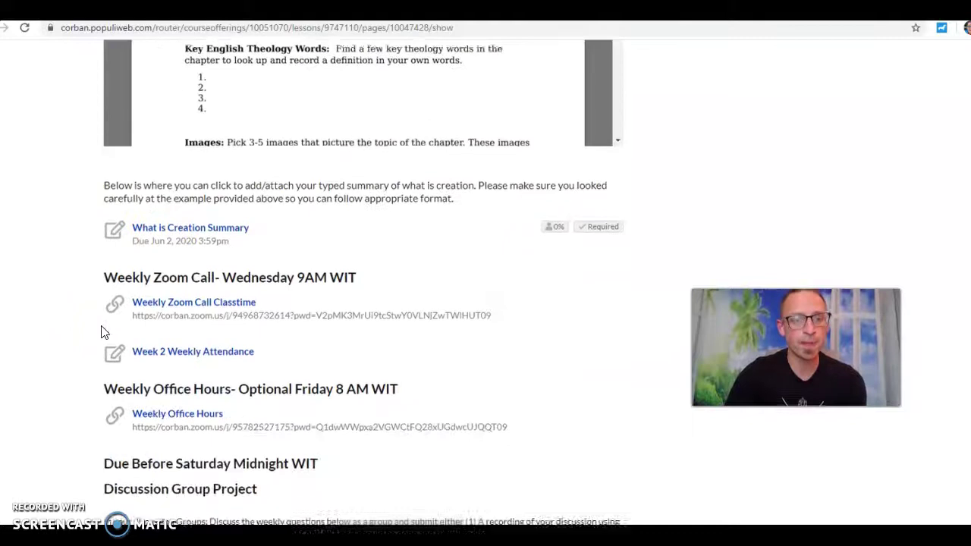
{"action": "left_click_drag", "start_coordinate": [99, 253], "coordinate": [152, 247]}
{"action": "left_click", "coordinate": [152, 247]}
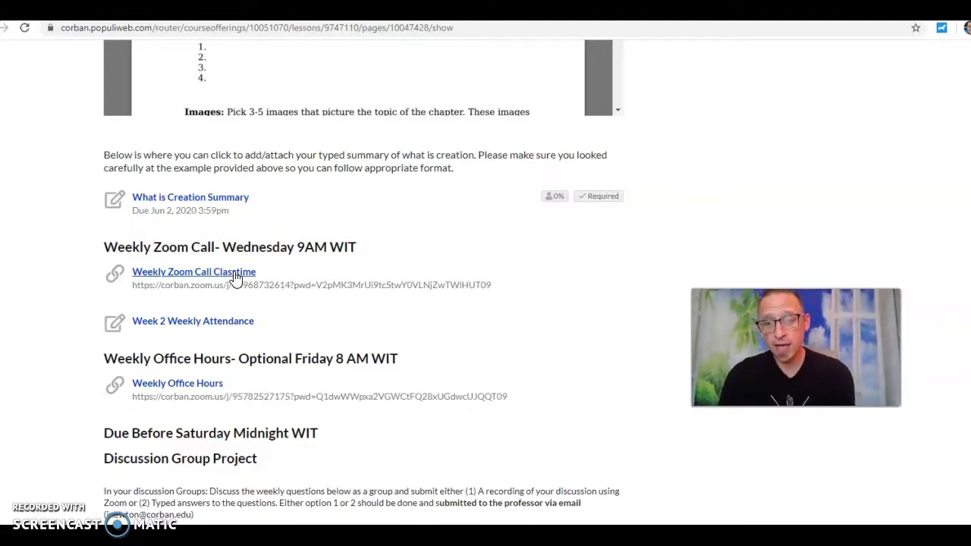
{"action": "left_click_drag", "start_coordinate": [272, 247], "coordinate": [346, 248]}
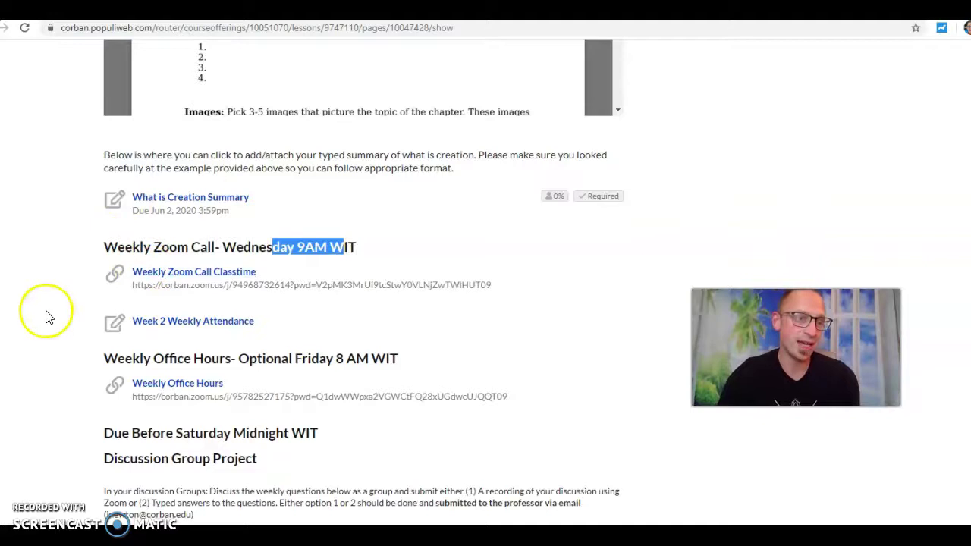
{"action": "left_click", "coordinate": [70, 335]}
{"action": "left_click", "coordinate": [272, 327]}
{"action": "left_click_drag", "start_coordinate": [272, 327], "coordinate": [130, 320]}
{"action": "left_click", "coordinate": [276, 315]}
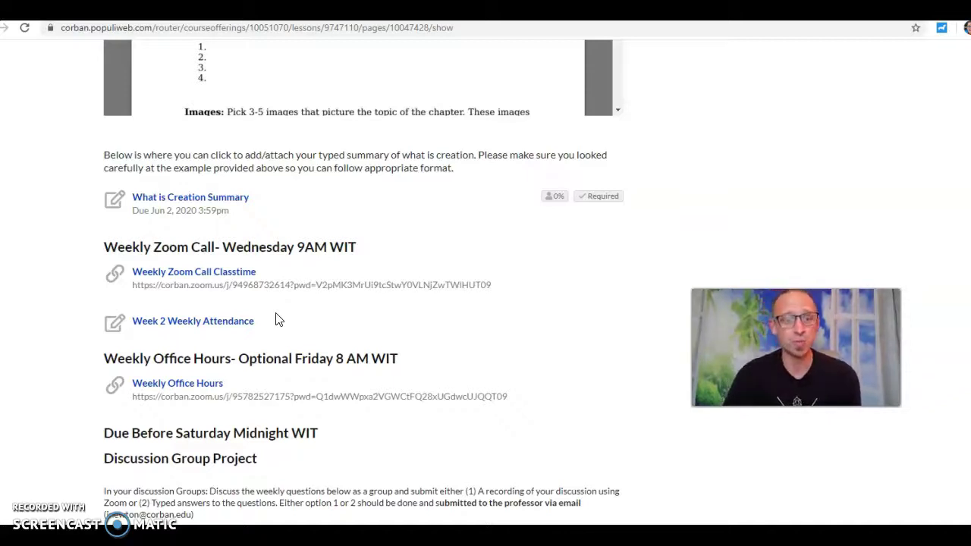
{"action": "scroll", "coordinate": [275, 319], "scroll_direction": "down", "scroll_amount": 1}
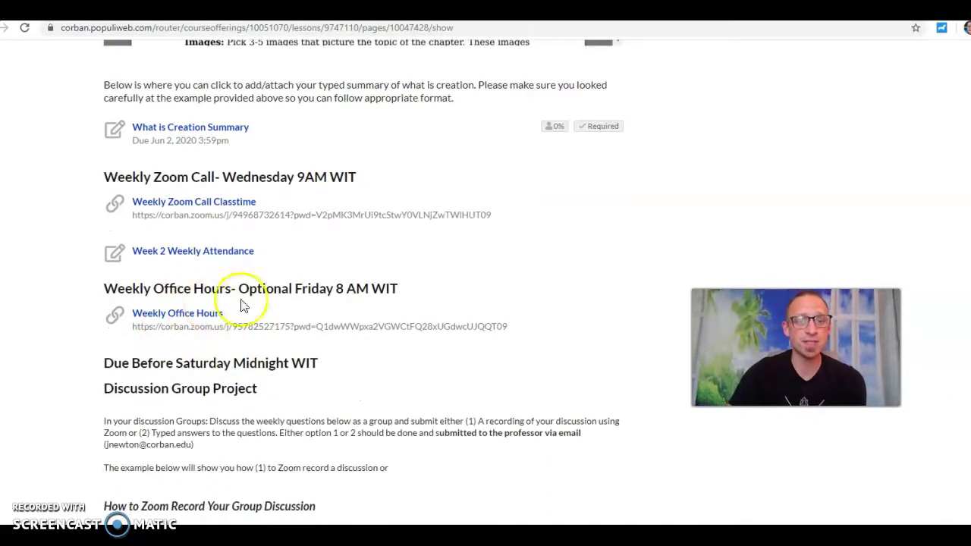
{"action": "left_click_drag", "start_coordinate": [398, 290], "coordinate": [292, 289]}
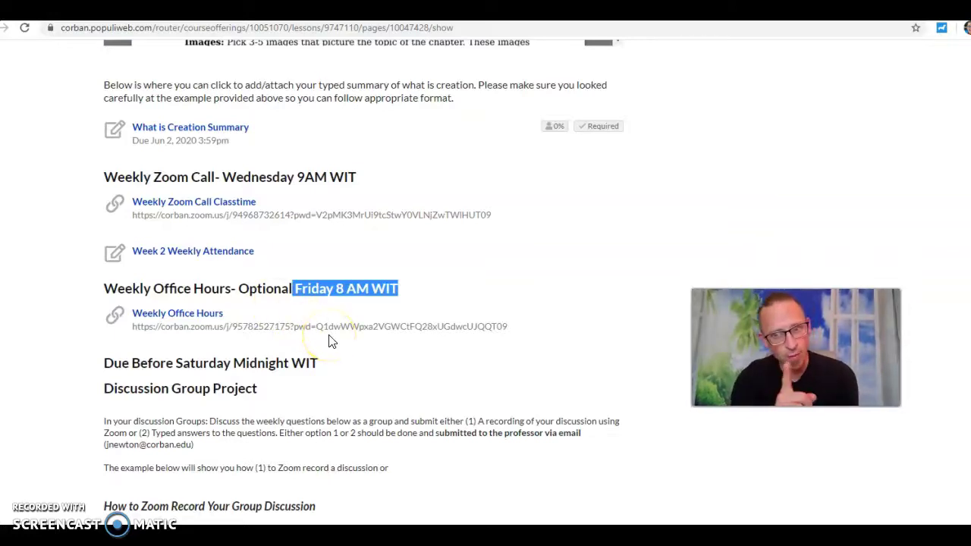
Examine the Discussion Group Project's deadline, Zoom recording instructions and weekly questions to discuss
{"action": "scroll", "coordinate": [330, 341], "scroll_direction": "down", "scroll_amount": 2}
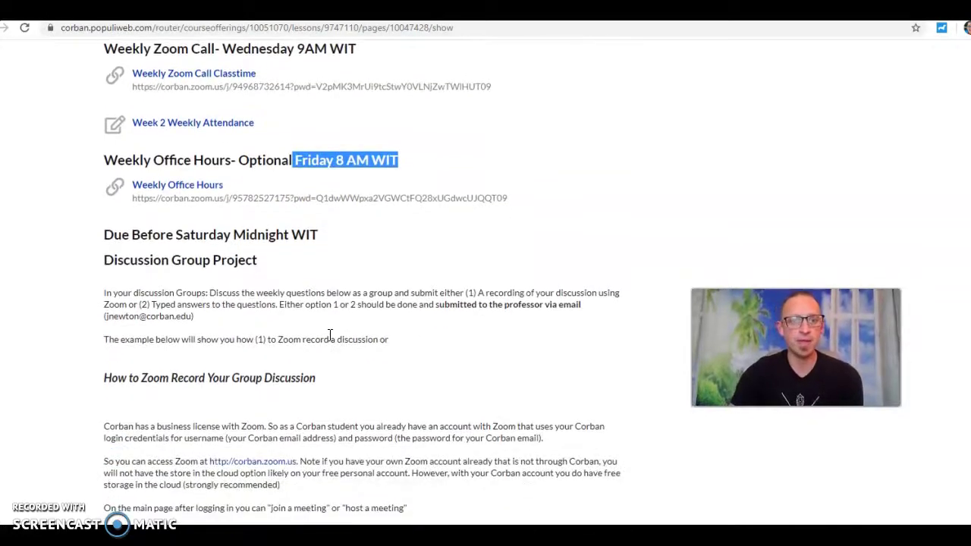
{"action": "left_click_drag", "start_coordinate": [98, 243], "coordinate": [251, 241]}
{"action": "left_click", "coordinate": [252, 241]}
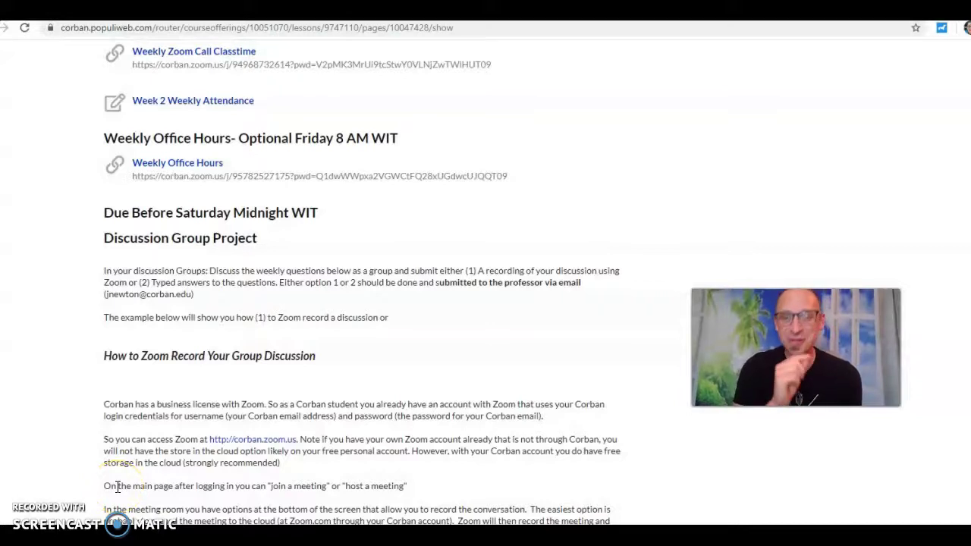
{"action": "scroll", "coordinate": [190, 462], "scroll_direction": "down", "scroll_amount": 4}
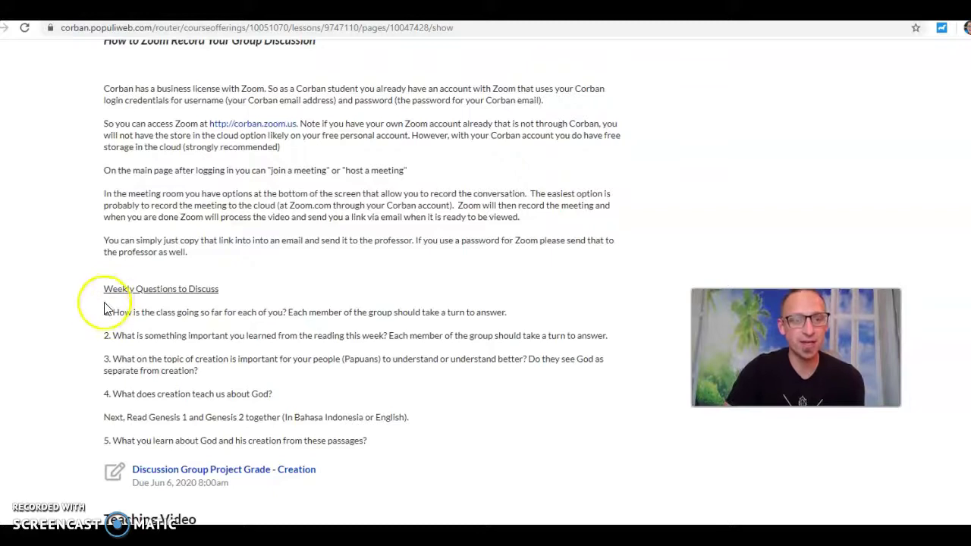
{"action": "left_click_drag", "start_coordinate": [106, 313], "coordinate": [383, 434]}
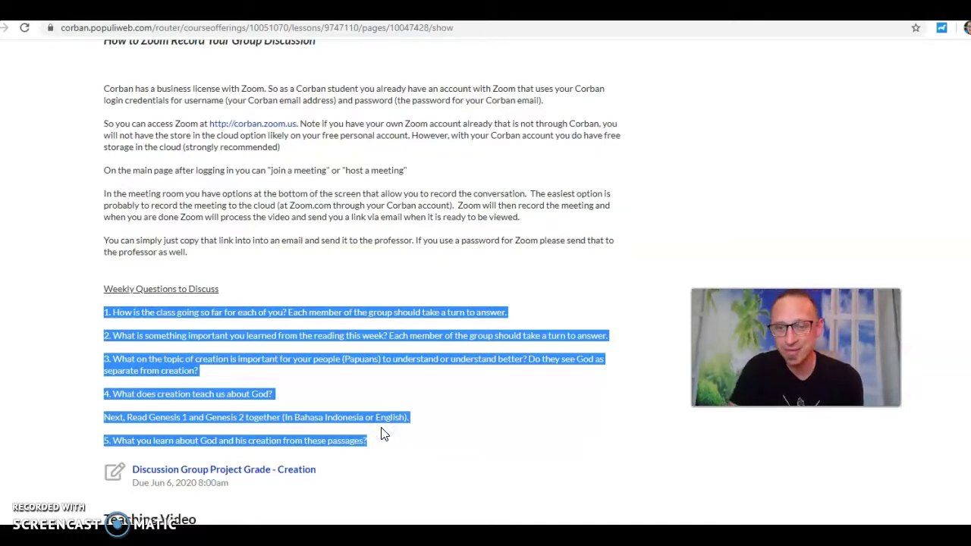
{"action": "left_click", "coordinate": [233, 314]}
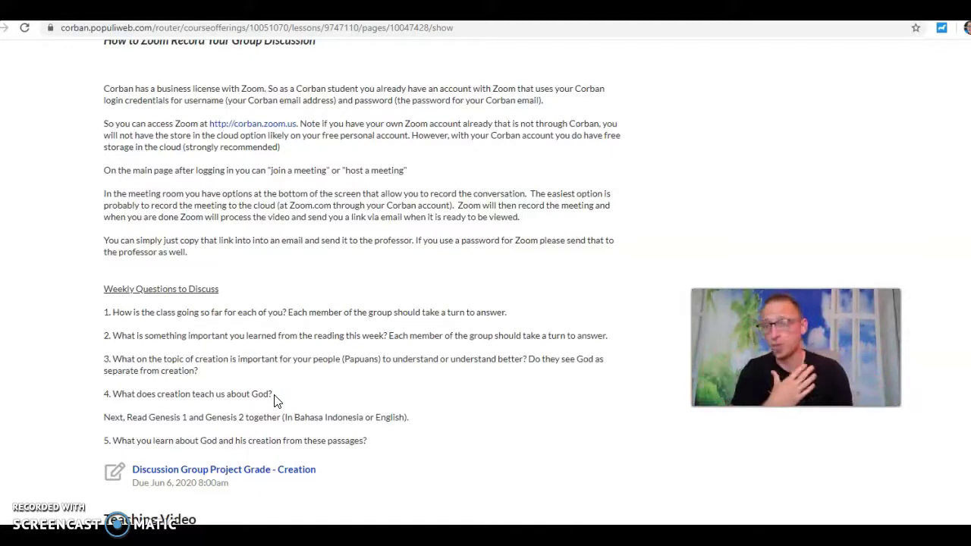
{"action": "scroll", "coordinate": [275, 401], "scroll_direction": "up", "scroll_amount": 8}
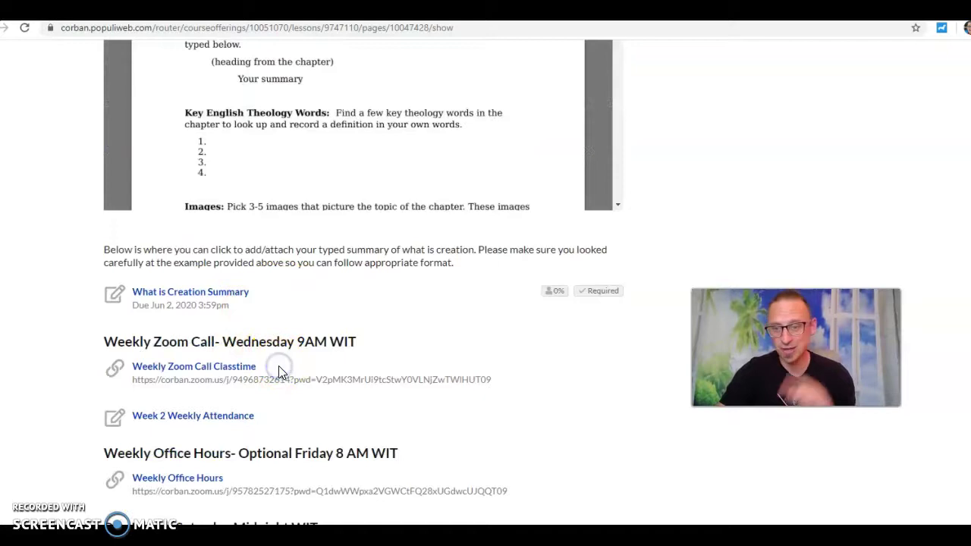
{"action": "scroll", "coordinate": [282, 370], "scroll_direction": "down", "scroll_amount": 3}
{"action": "scroll", "coordinate": [280, 370], "scroll_direction": "down", "scroll_amount": 1}
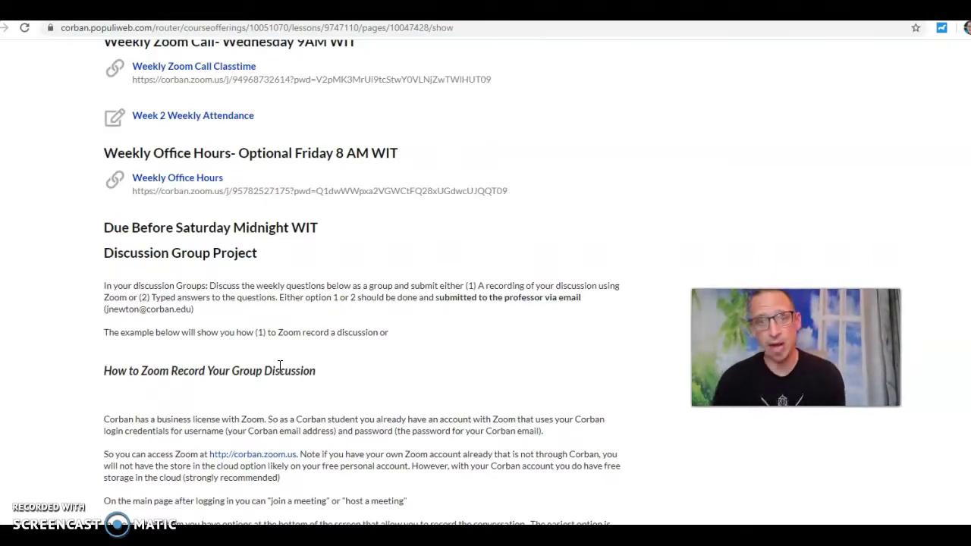
Switch to the open Zoom website and go to the meetings page at corban.zoom.us/meeting
{"action": "left_click", "coordinate": [190, 83]}
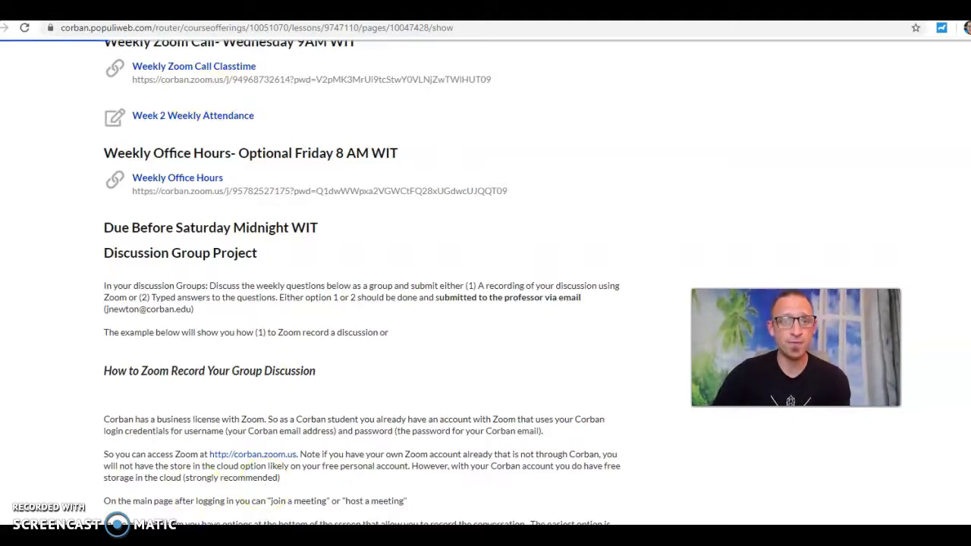
{"action": "left_click", "coordinate": [258, 27]}
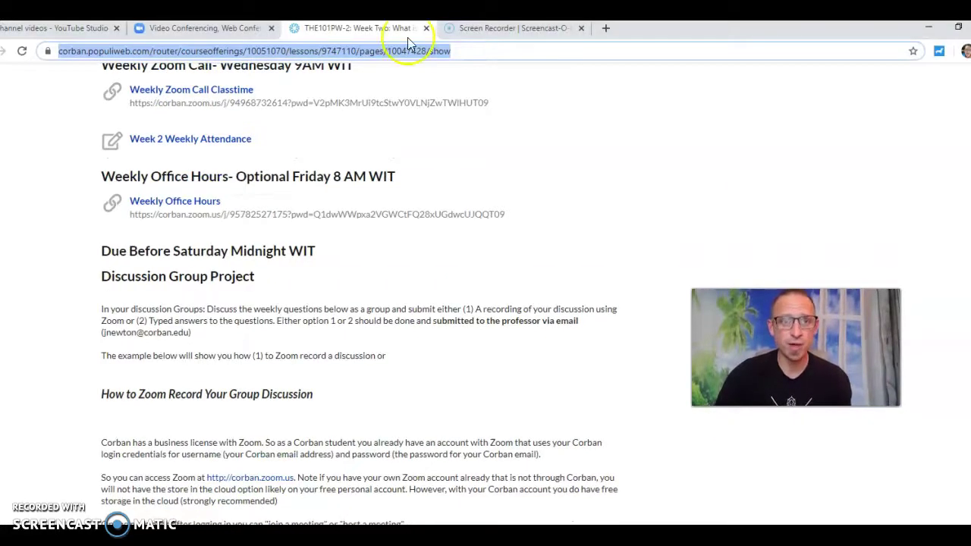
{"action": "left_click", "coordinate": [225, 29]}
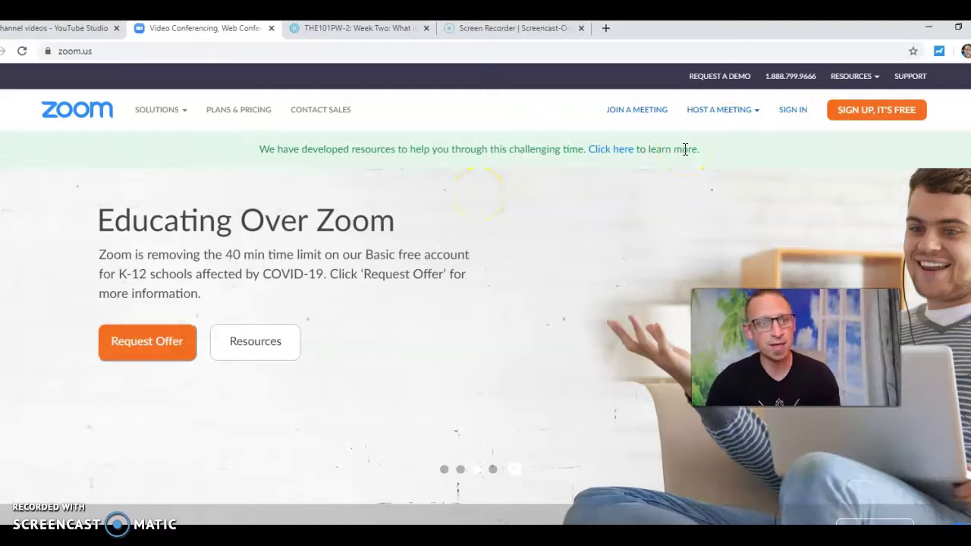
{"action": "left_click", "coordinate": [174, 52]}
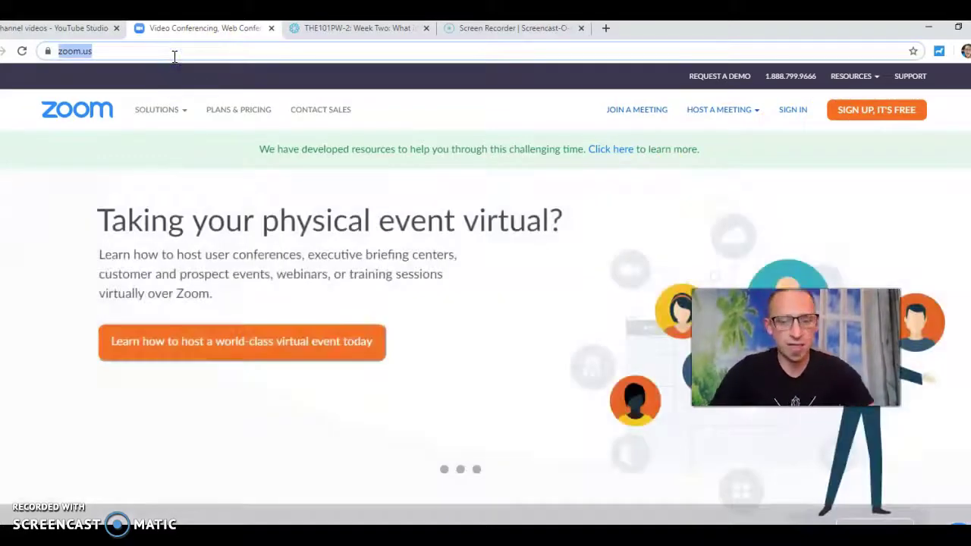
{"action": "type", "text": "co"}
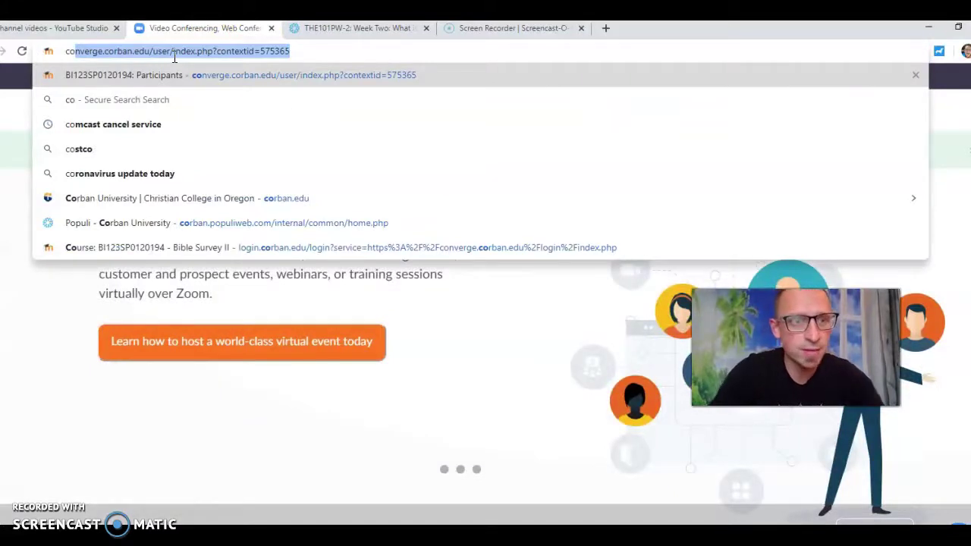
{"action": "type", "text": "rban"}
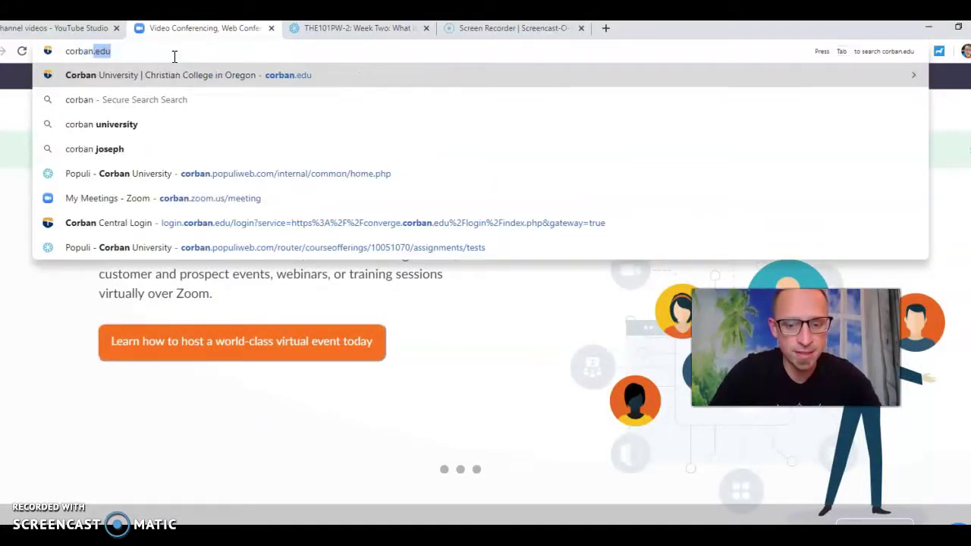
{"action": "type", "text": ".z"}
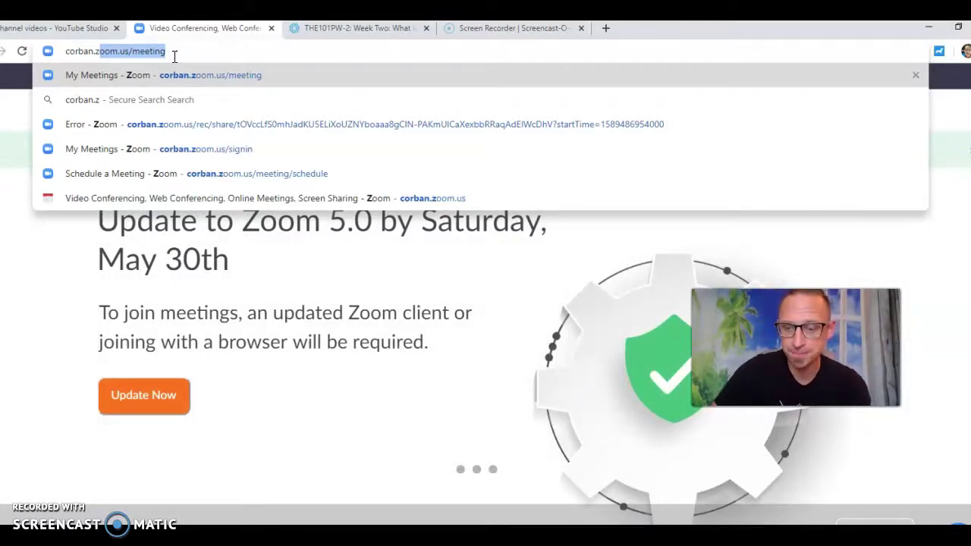
{"action": "key", "text": "Return"}
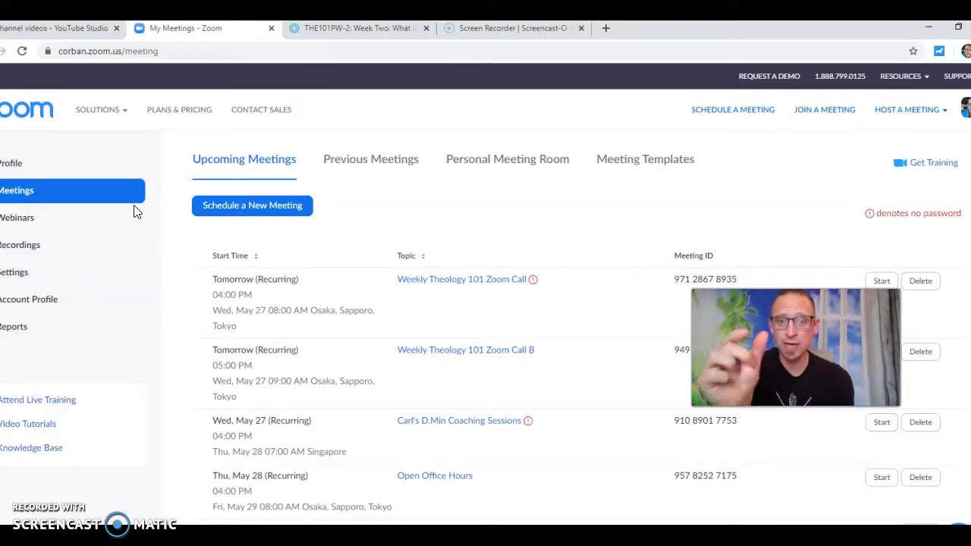
Start scheduling a new meeting and set its topic to "Zoom discussion group"
{"action": "left_click", "coordinate": [60, 199]}
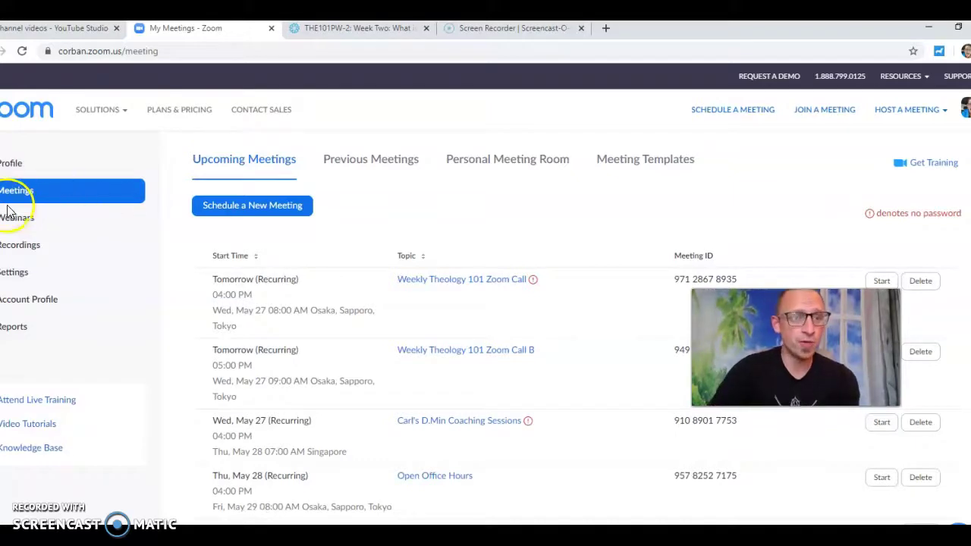
{"action": "left_click", "coordinate": [238, 208]}
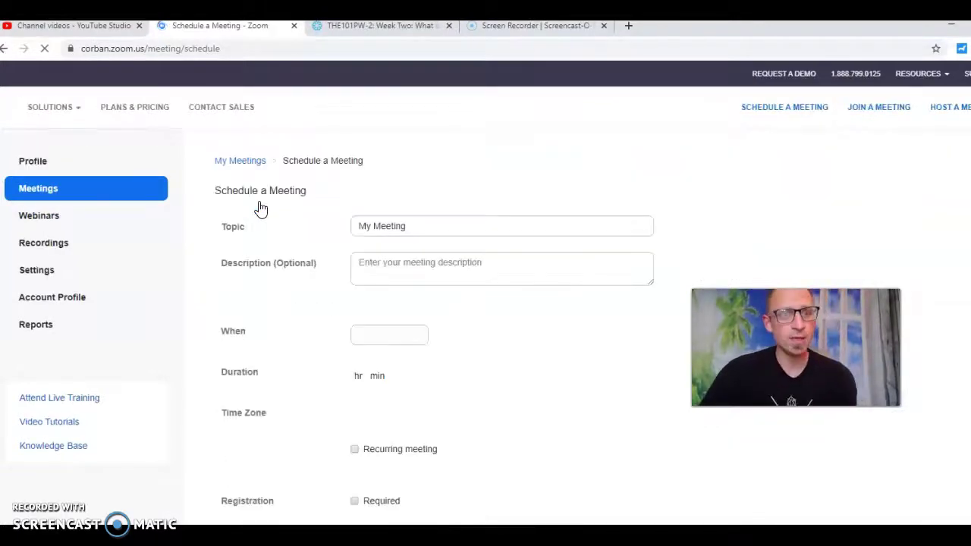
{"action": "left_click", "coordinate": [299, 204]}
{"action": "triple_click", "coordinate": [447, 224]}
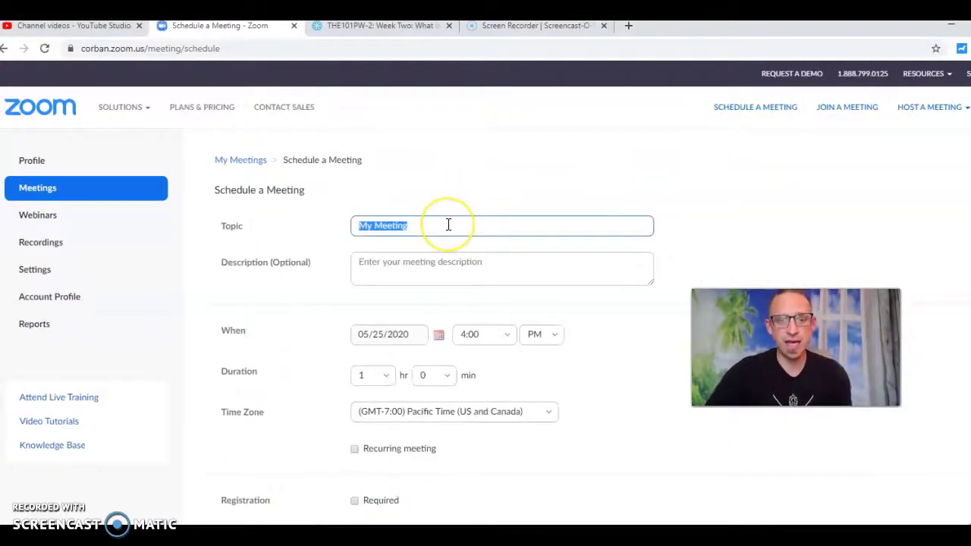
{"action": "type", "text": "Zo"}
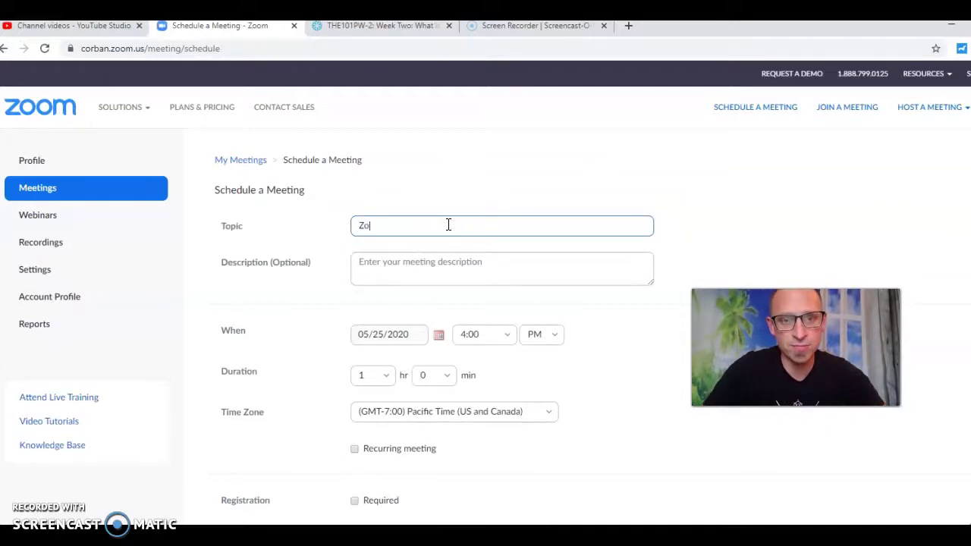
{"action": "type", "text": "om discussion group"}
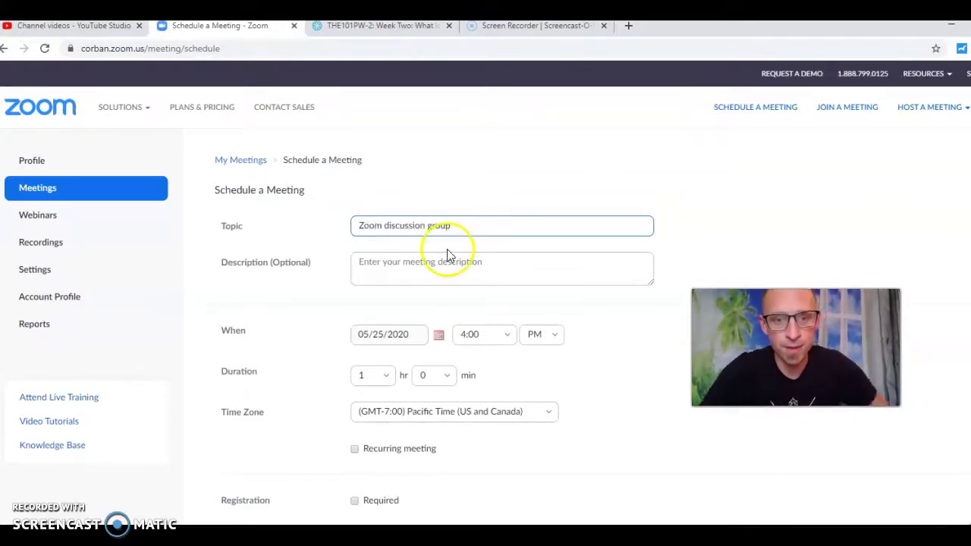
Look through the meeting's date, start time and duration options without changing them
{"action": "scroll", "coordinate": [447, 249], "scroll_direction": "down", "scroll_amount": 2}
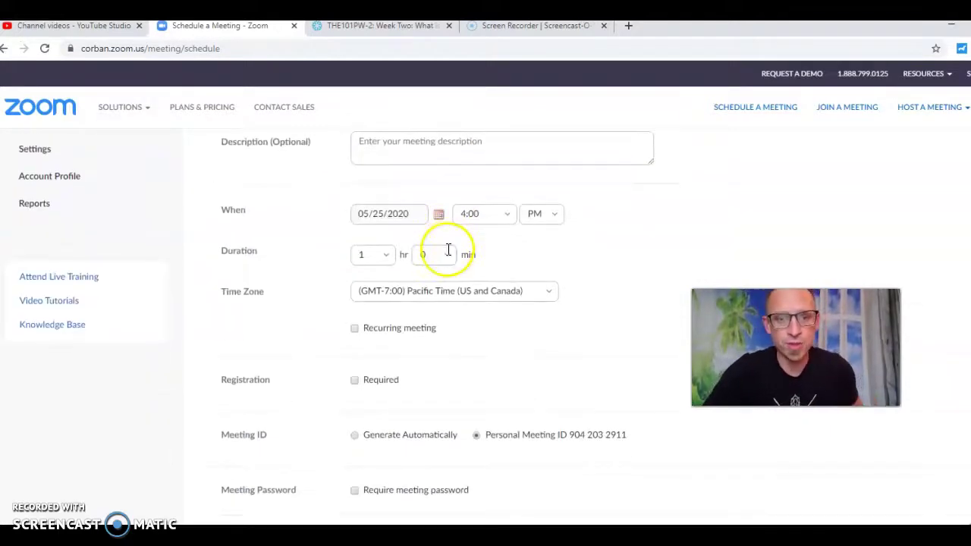
{"action": "left_click", "coordinate": [418, 216]}
{"action": "left_click", "coordinate": [437, 216]}
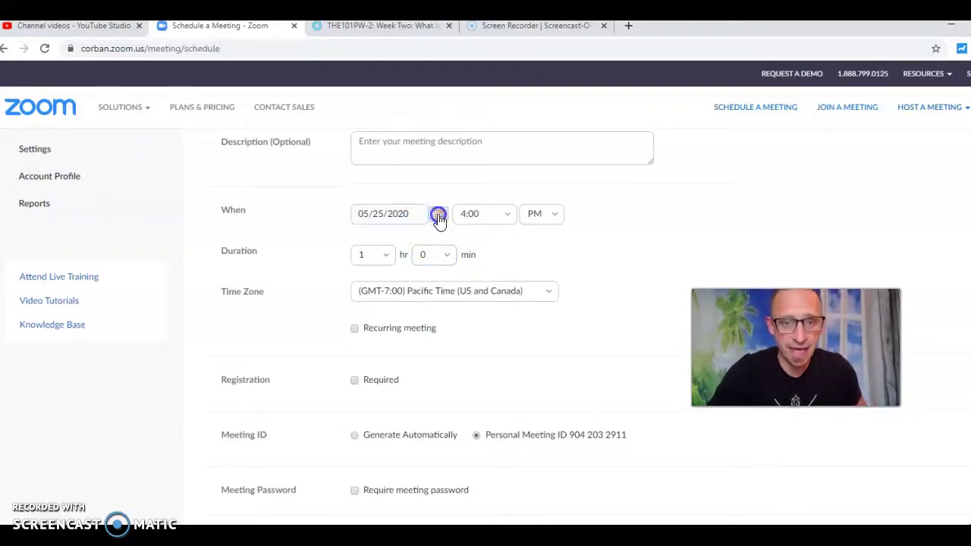
{"action": "left_click", "coordinate": [485, 214]}
{"action": "left_click", "coordinate": [554, 251]}
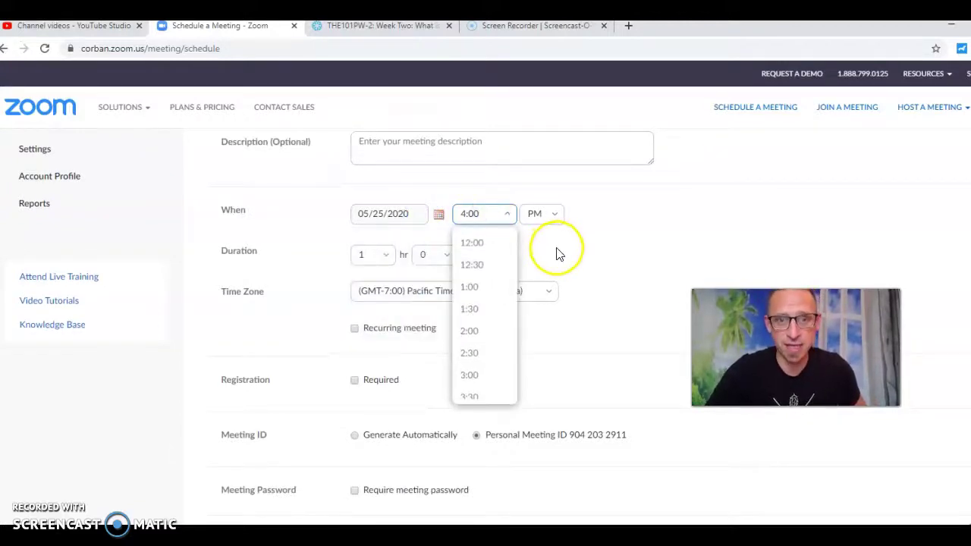
{"action": "left_click", "coordinate": [382, 255]}
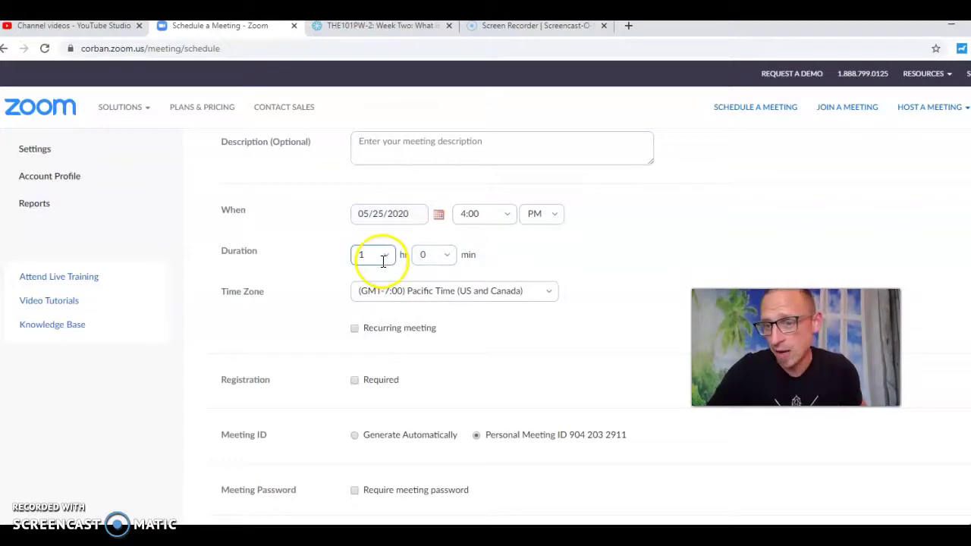
Set the meeting's time zone to (GMT+9:00) Osaka, Sapporo, Tokyo
{"action": "left_click", "coordinate": [549, 295]}
{"action": "scroll", "coordinate": [486, 372], "scroll_direction": "down", "scroll_amount": 15}
{"action": "scroll", "coordinate": [490, 377], "scroll_direction": "down", "scroll_amount": 6}
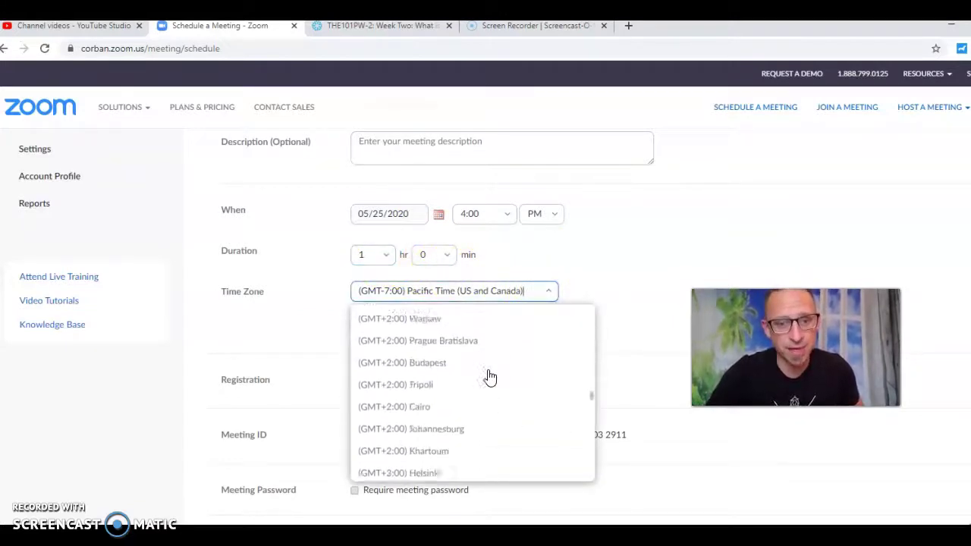
{"action": "scroll", "coordinate": [490, 377], "scroll_direction": "down", "scroll_amount": 10}
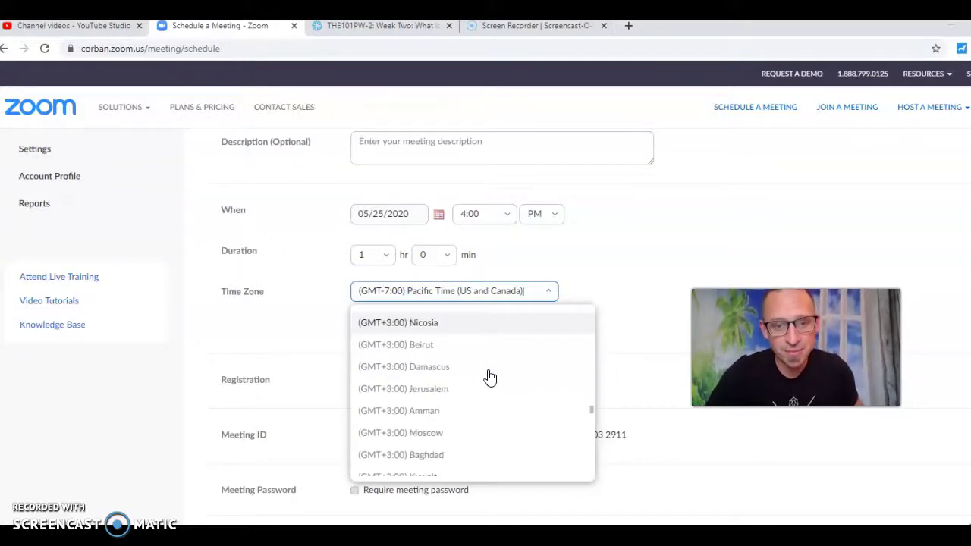
{"action": "scroll", "coordinate": [491, 377], "scroll_direction": "down", "scroll_amount": 4}
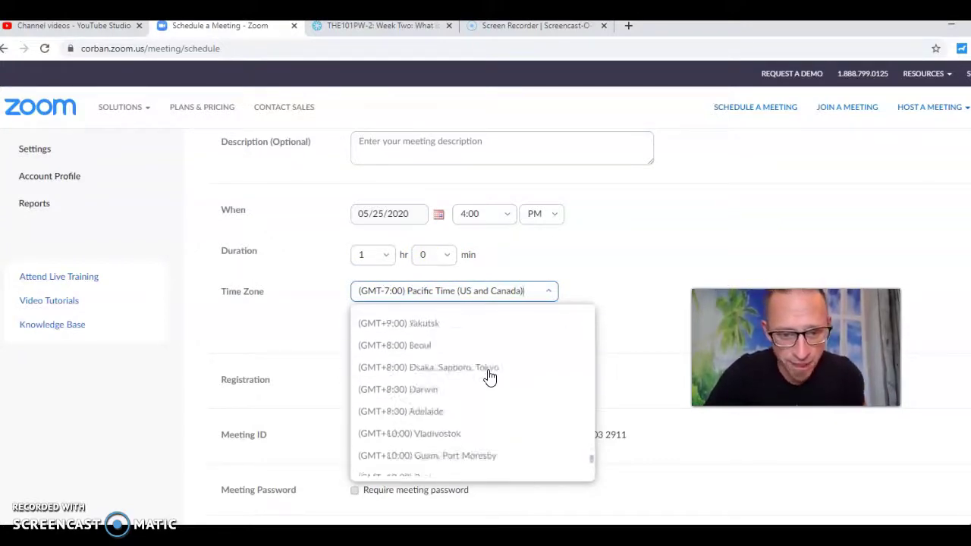
{"action": "left_click", "coordinate": [485, 362]}
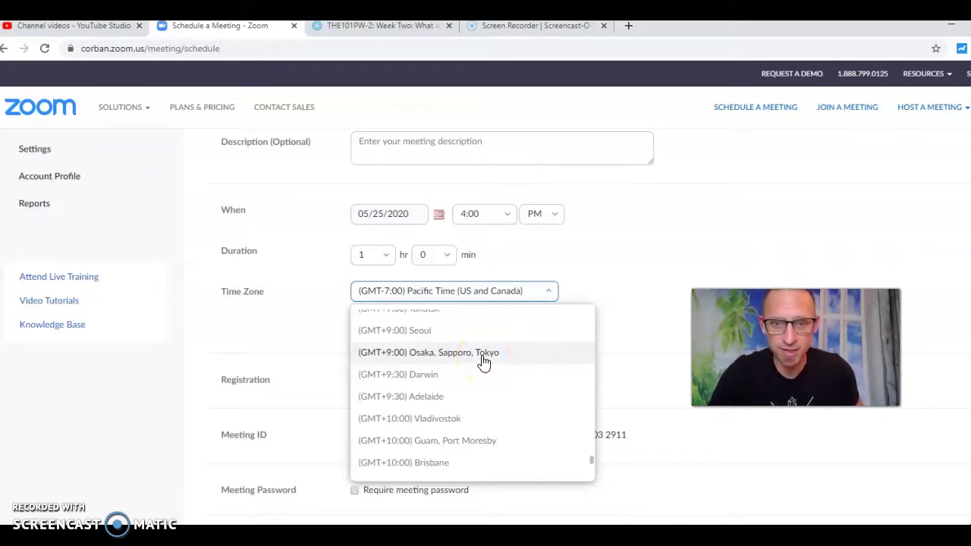
{"action": "left_click", "coordinate": [481, 355]}
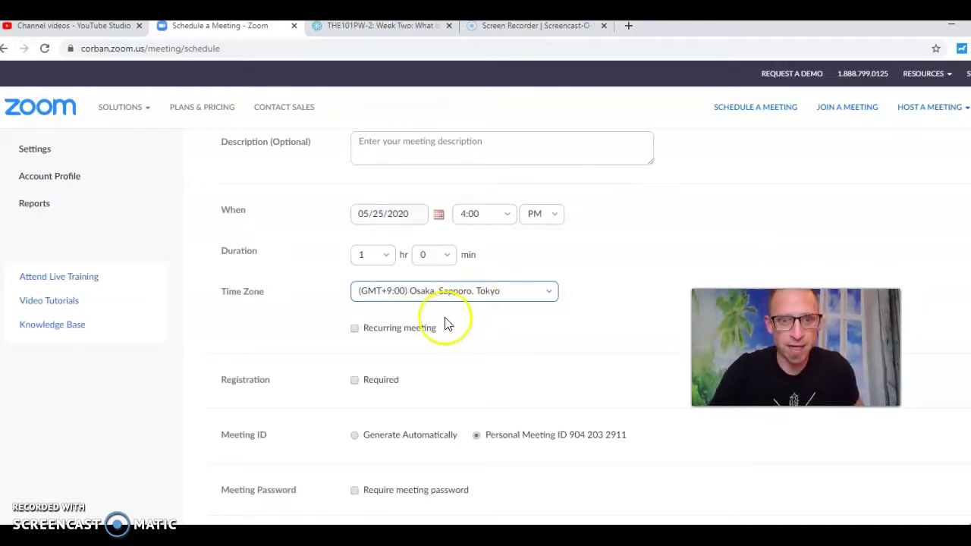
Try to save the meeting dated 05/25/2020 after reviewing its ID, password, video, audio and meeting options
{"action": "scroll", "coordinate": [485, 345], "scroll_direction": "down", "scroll_amount": 1}
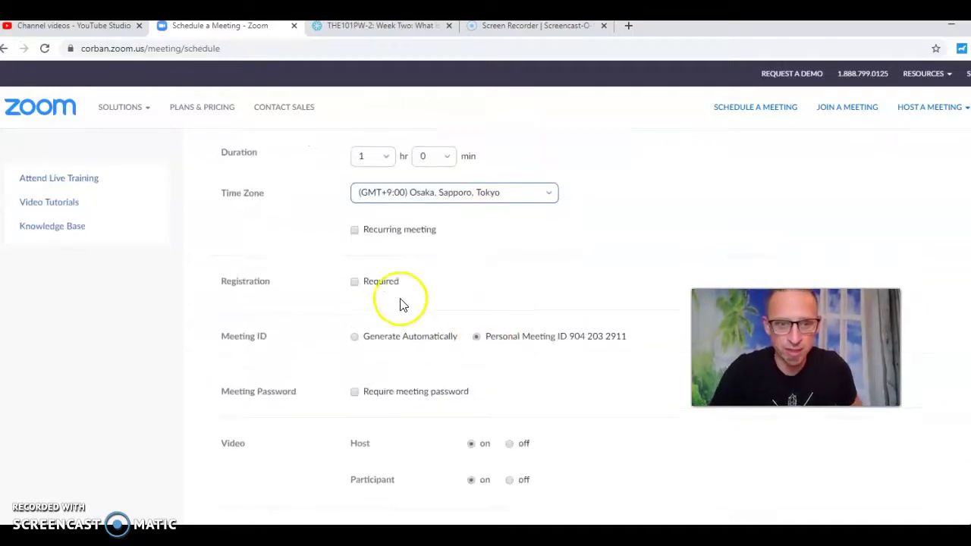
{"action": "scroll", "coordinate": [516, 357], "scroll_direction": "down", "scroll_amount": 1}
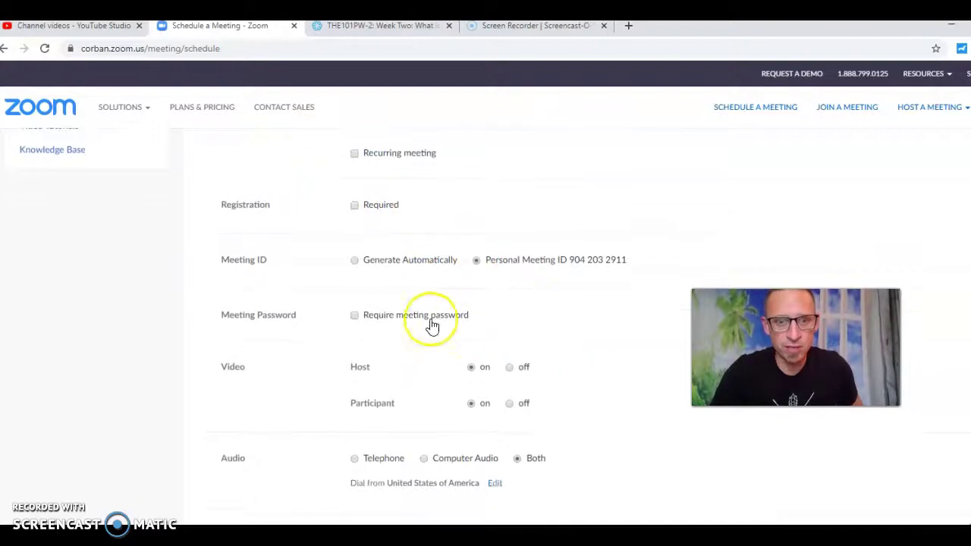
{"action": "scroll", "coordinate": [499, 351], "scroll_direction": "down", "scroll_amount": 5}
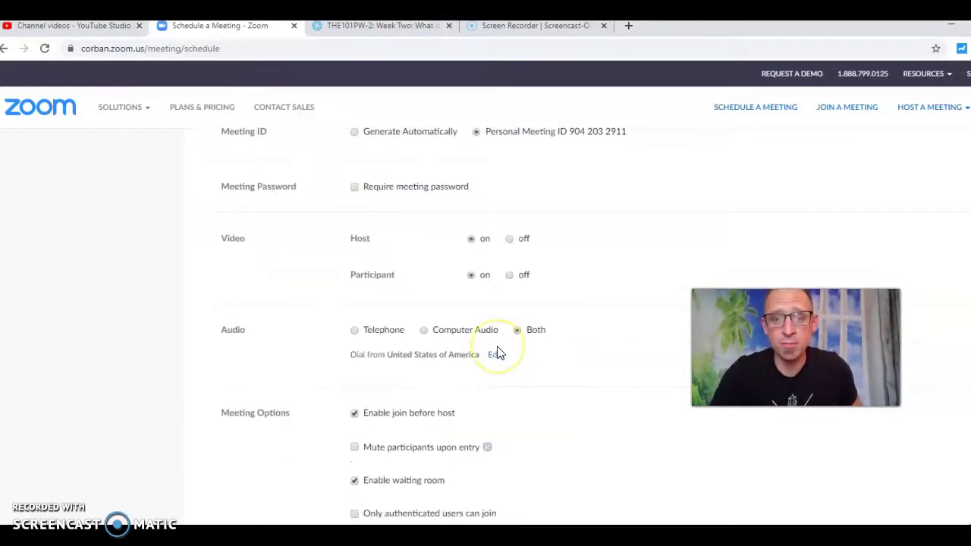
{"action": "left_click", "coordinate": [384, 391]}
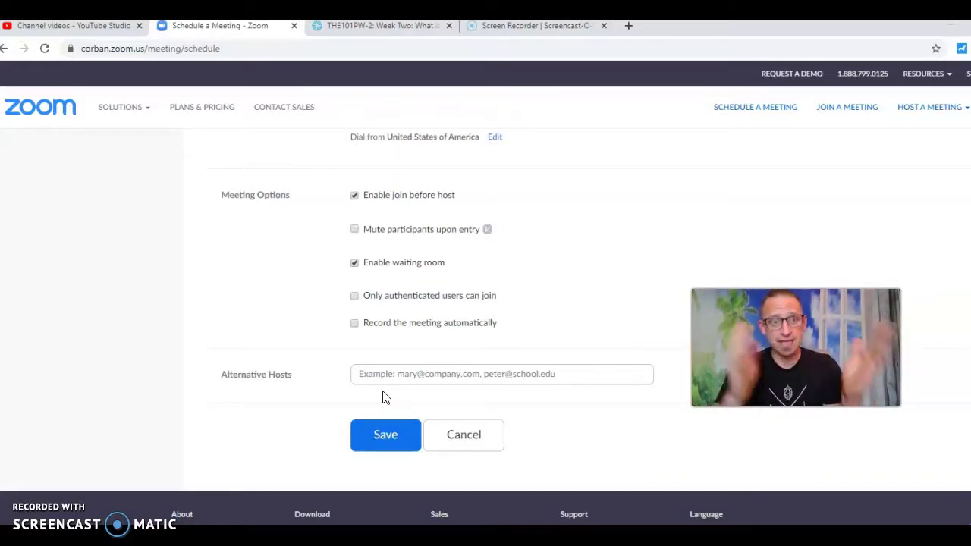
{"action": "left_click", "coordinate": [375, 448]}
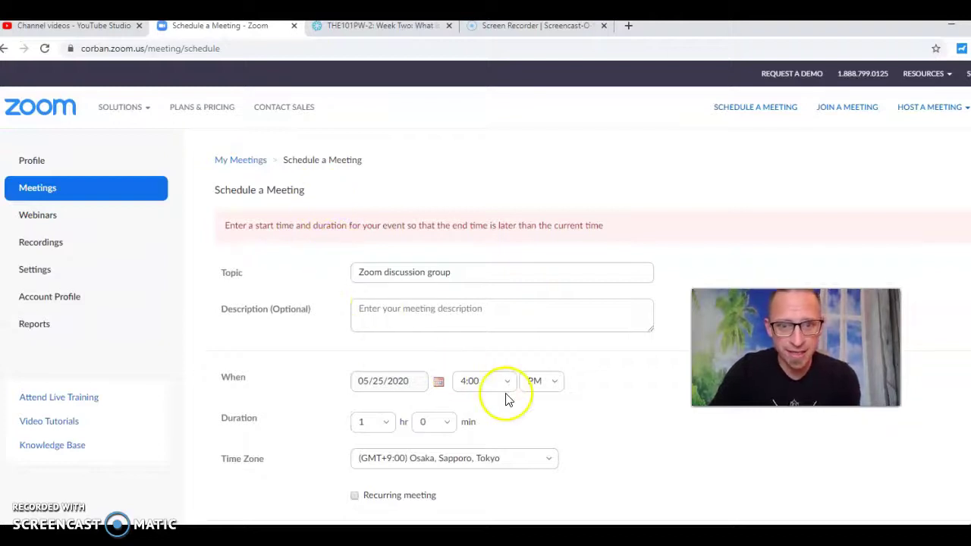
Set the meeting date to 05/27/2020 and save the meeting
{"action": "left_click", "coordinate": [437, 383]}
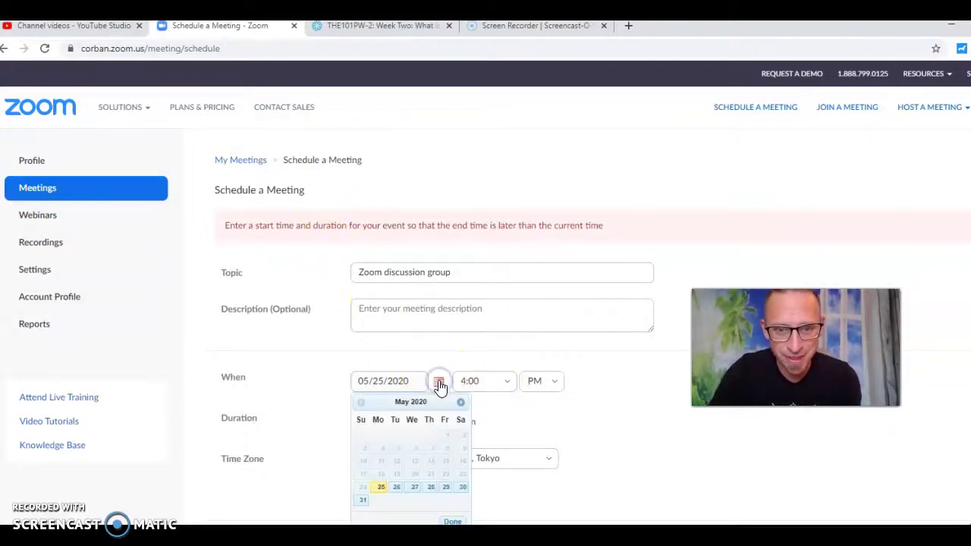
{"action": "left_click", "coordinate": [414, 487]}
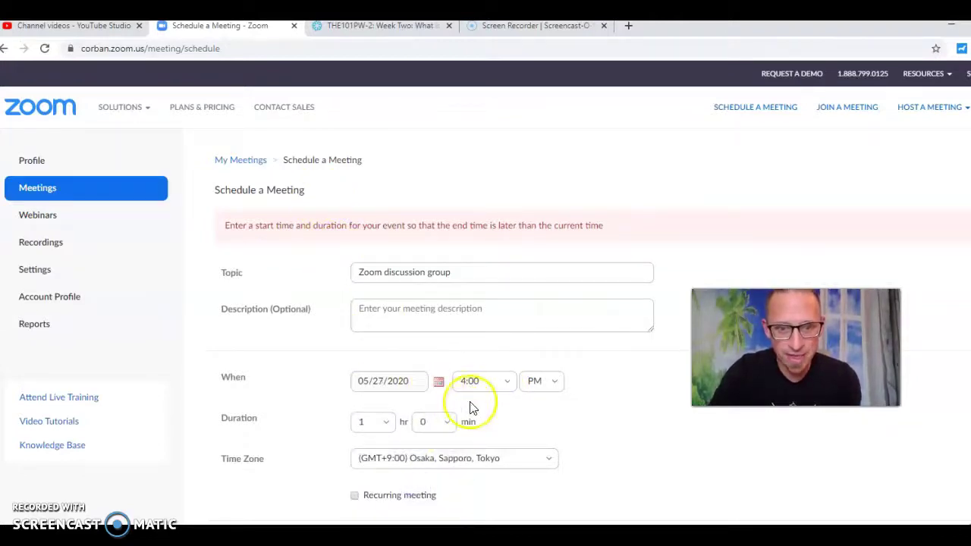
{"action": "scroll", "coordinate": [552, 448], "scroll_direction": "down", "scroll_amount": 10}
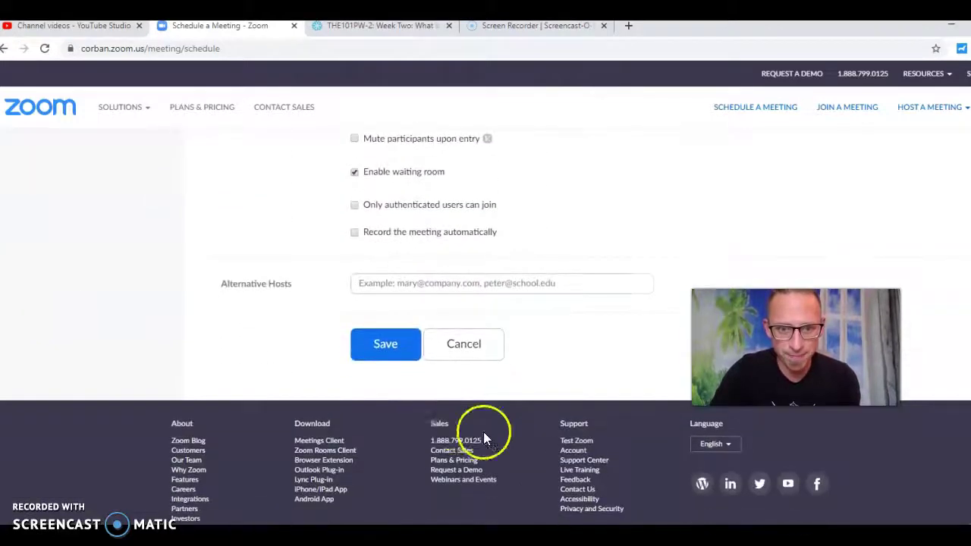
{"action": "left_click", "coordinate": [389, 354]}
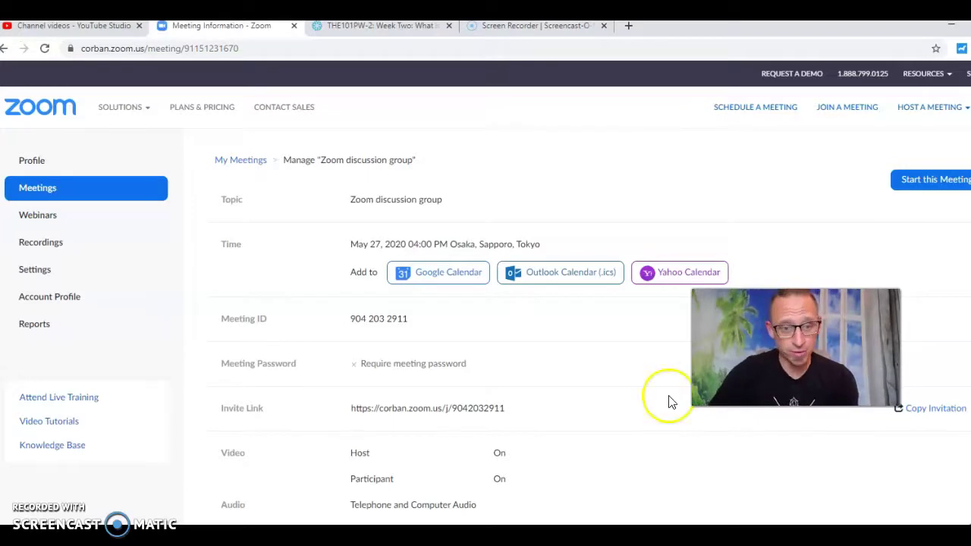
Open the saved meeting's invitation and copy its full text to the clipboard
{"action": "scroll", "coordinate": [599, 442], "scroll_direction": "down", "scroll_amount": 1}
{"action": "scroll", "coordinate": [600, 442], "scroll_direction": "down", "scroll_amount": 4}
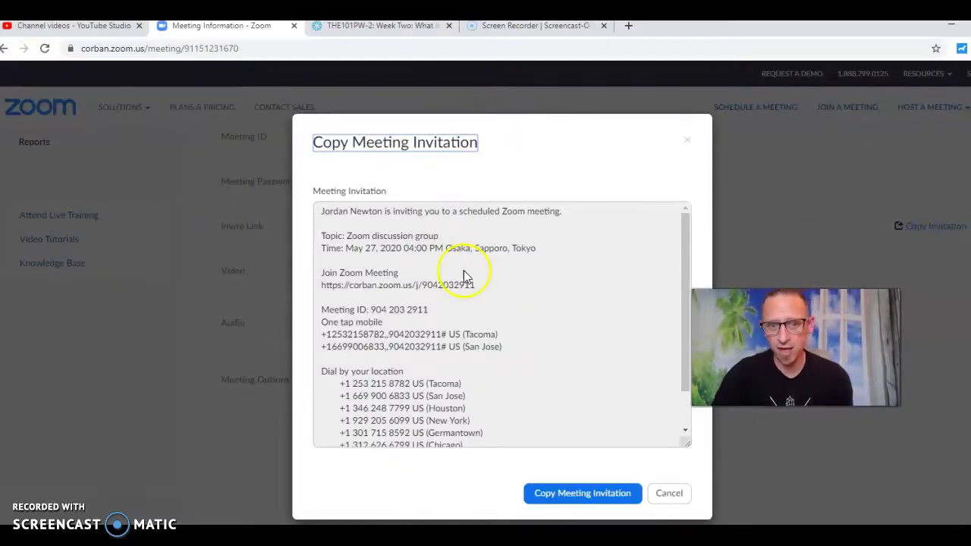
{"action": "scroll", "coordinate": [464, 273], "scroll_direction": "down", "scroll_amount": 2}
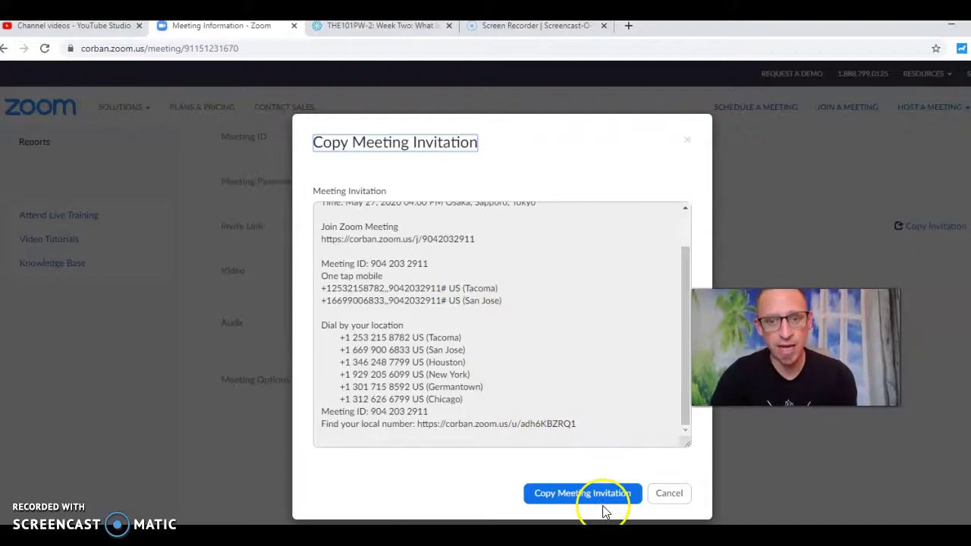
{"action": "left_click", "coordinate": [582, 493]}
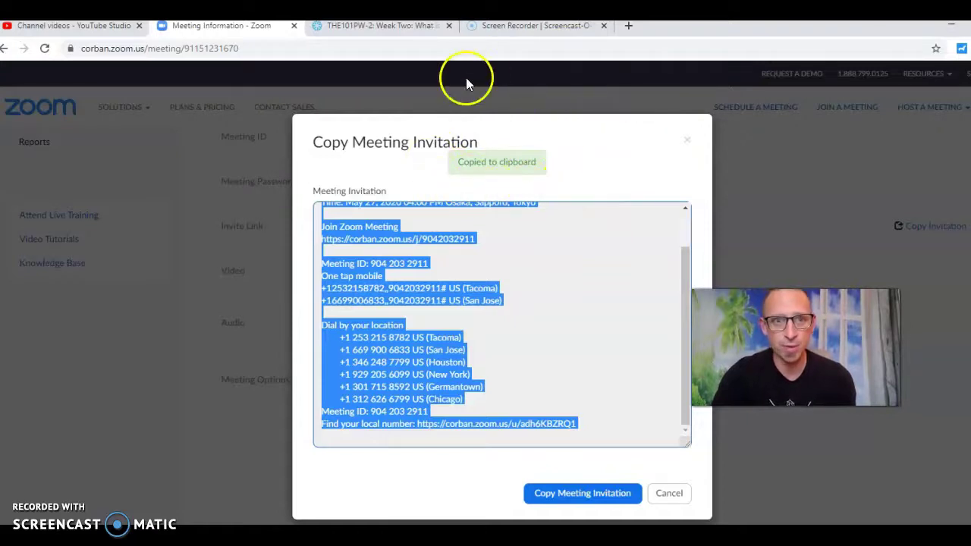
Open corban.edu in a new browser tab and go from there to the Outlook mailbox
{"action": "left_click", "coordinate": [629, 26]}
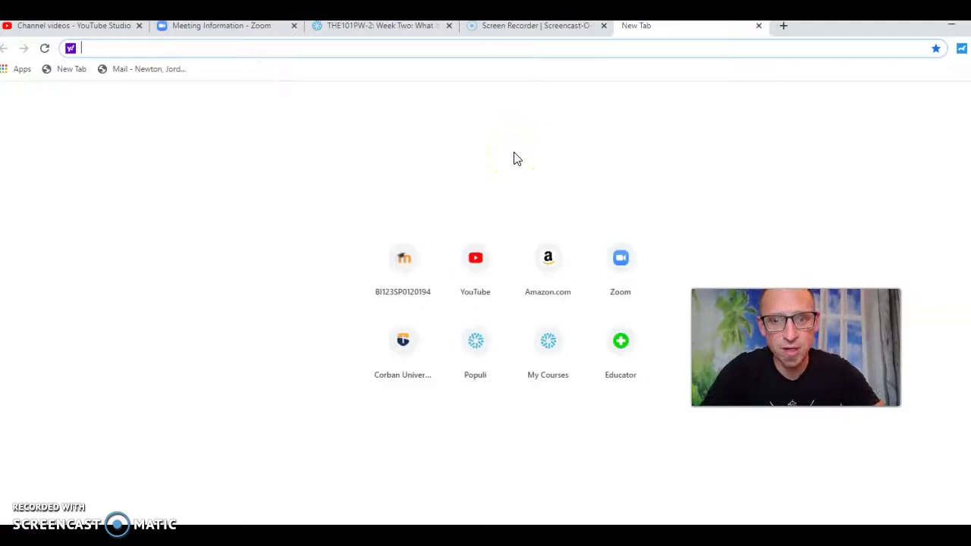
{"action": "type", "text": "corb"}
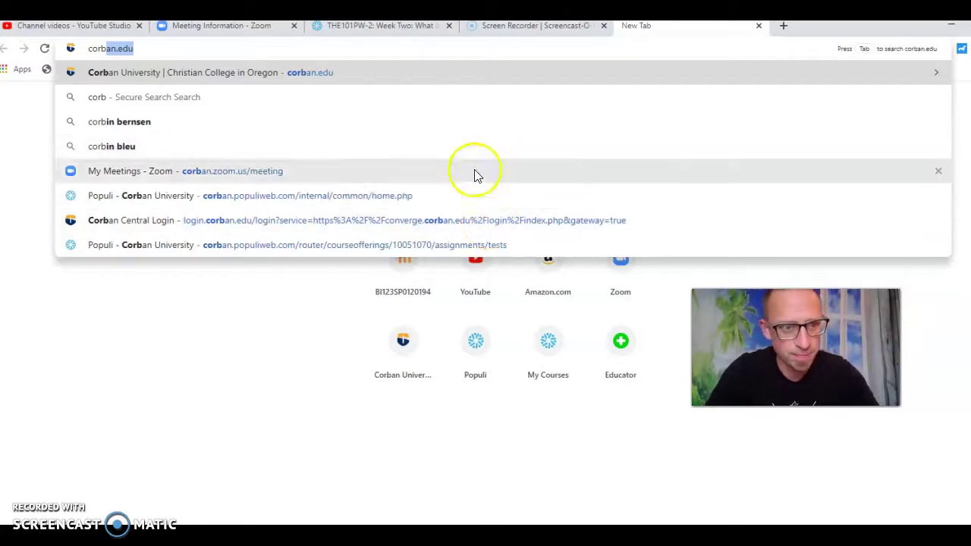
{"action": "left_click", "coordinate": [490, 77]}
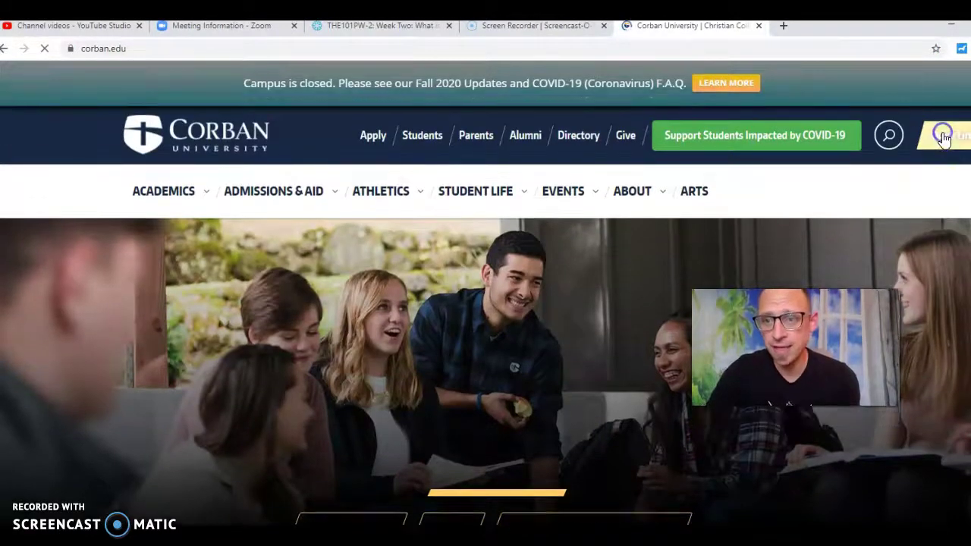
{"action": "left_click", "coordinate": [943, 139]}
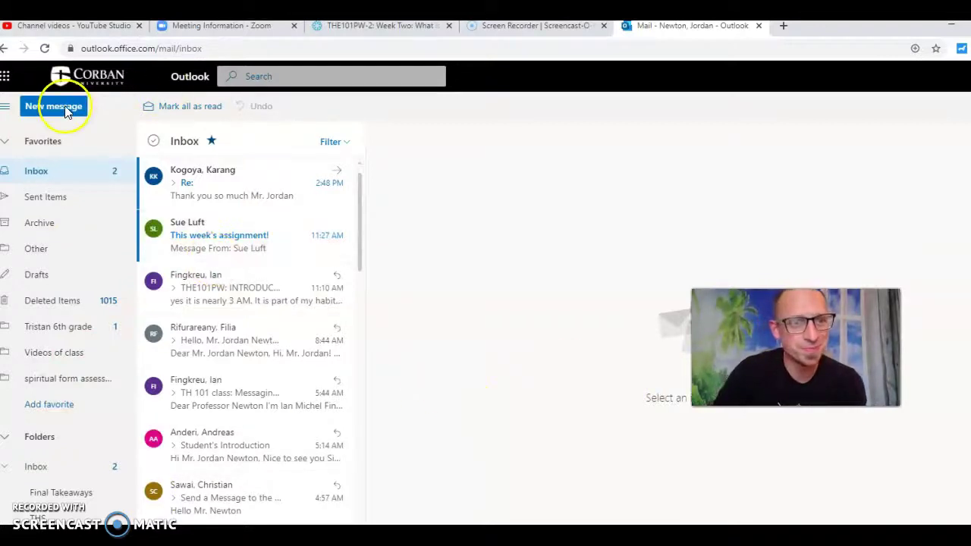
Start a new email message and paste the copied Zoom invitation into its body
{"action": "mouse_move", "coordinate": [288, 177]}
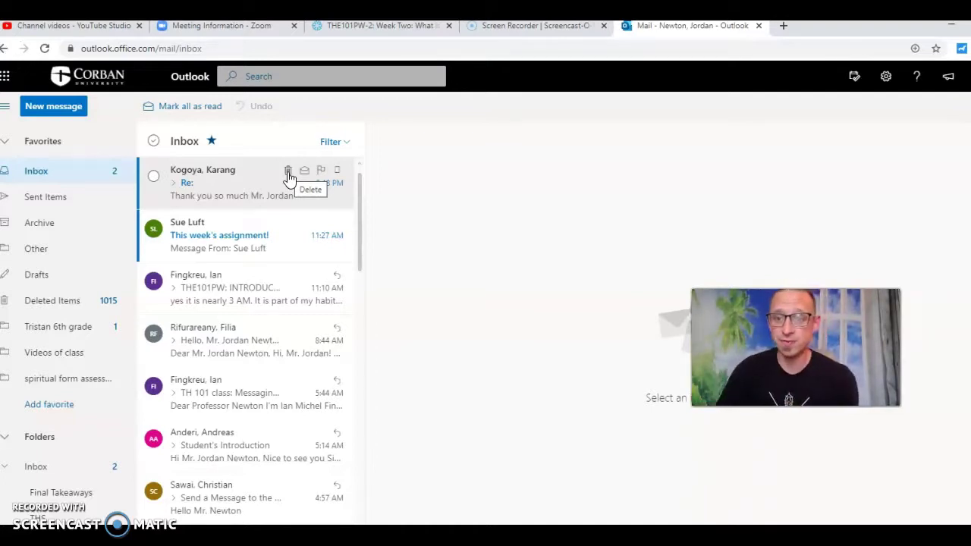
{"action": "key", "text": "n"}
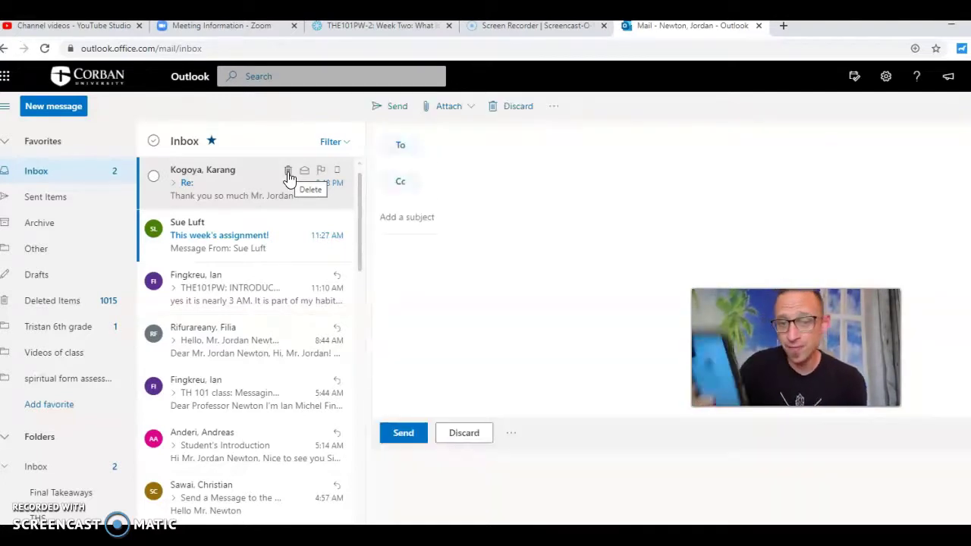
{"action": "left_click", "coordinate": [517, 267]}
{"action": "right_click", "coordinate": [518, 269]}
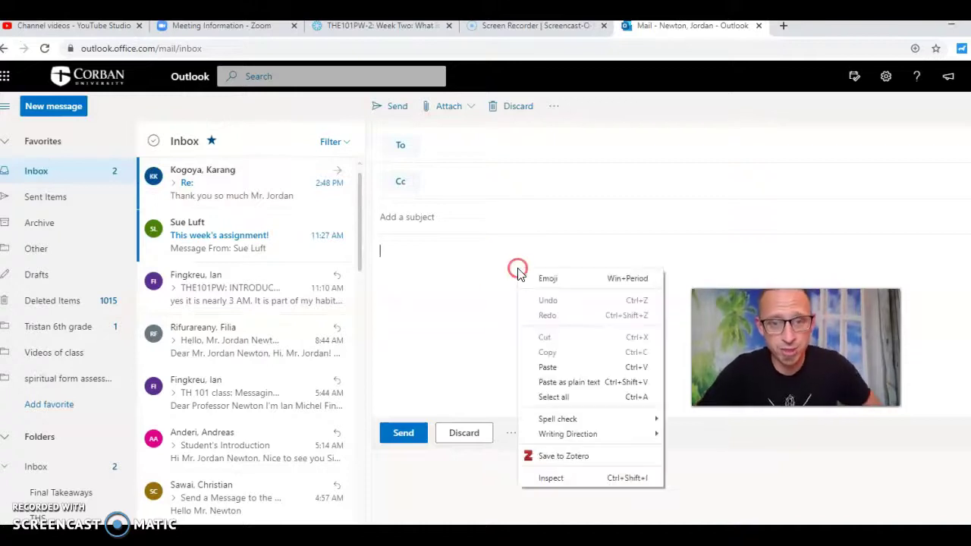
{"action": "left_click", "coordinate": [561, 366]}
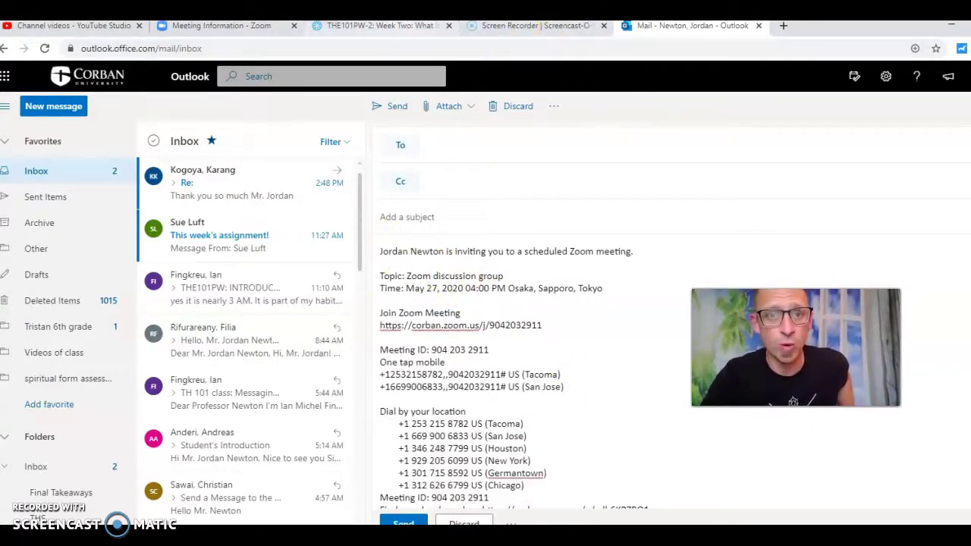
Look back at the copied invitation on the Zoom page and return to the Outlook draft
{"action": "left_click", "coordinate": [258, 28]}
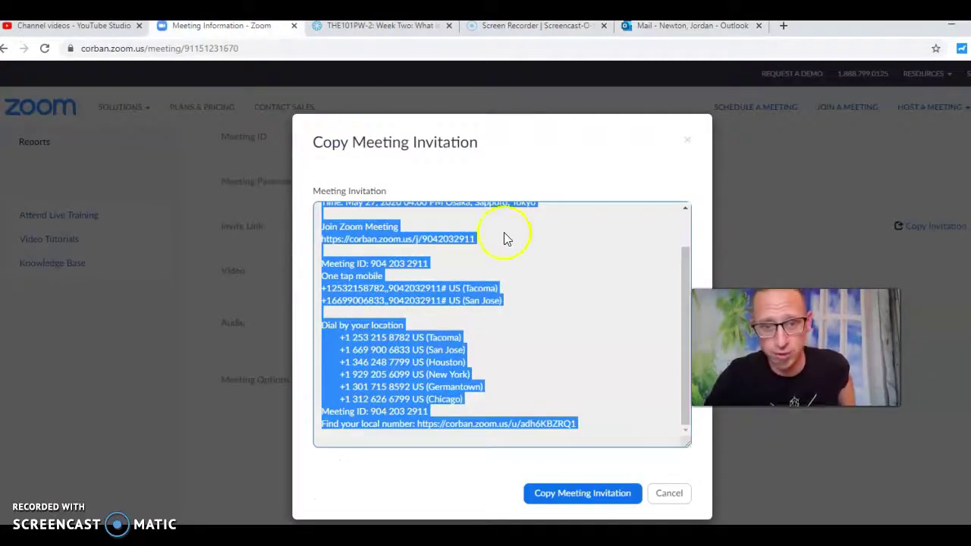
{"action": "scroll", "coordinate": [512, 249], "scroll_direction": "up", "scroll_amount": 1}
{"action": "left_click", "coordinate": [651, 25]}
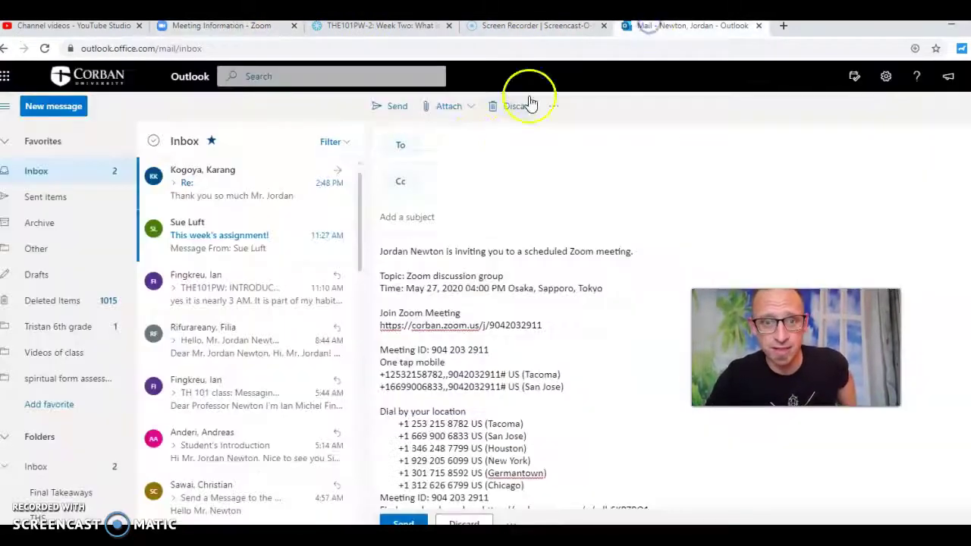
Try to look up a student by first name as the recipient of the invitation email
{"action": "left_click", "coordinate": [481, 149]}
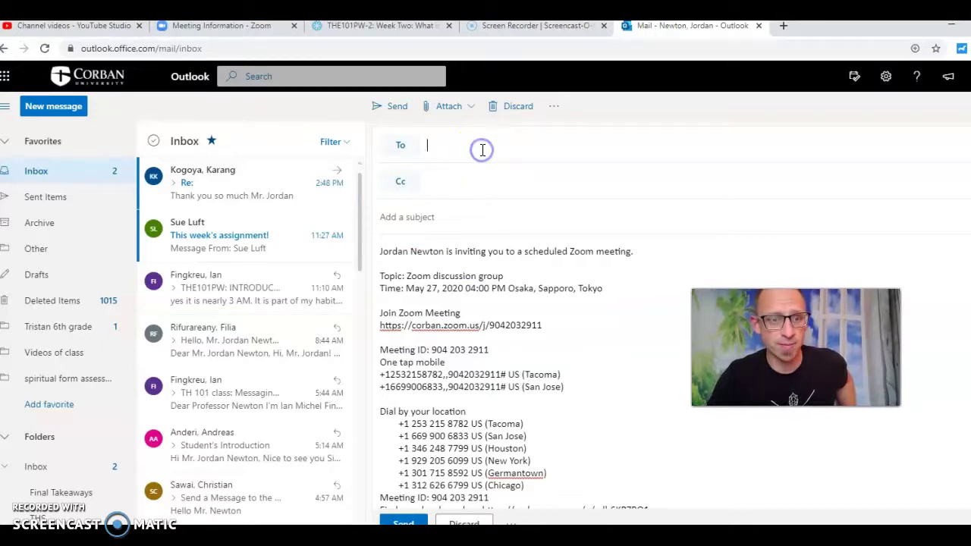
{"action": "type", "text": "ian"}
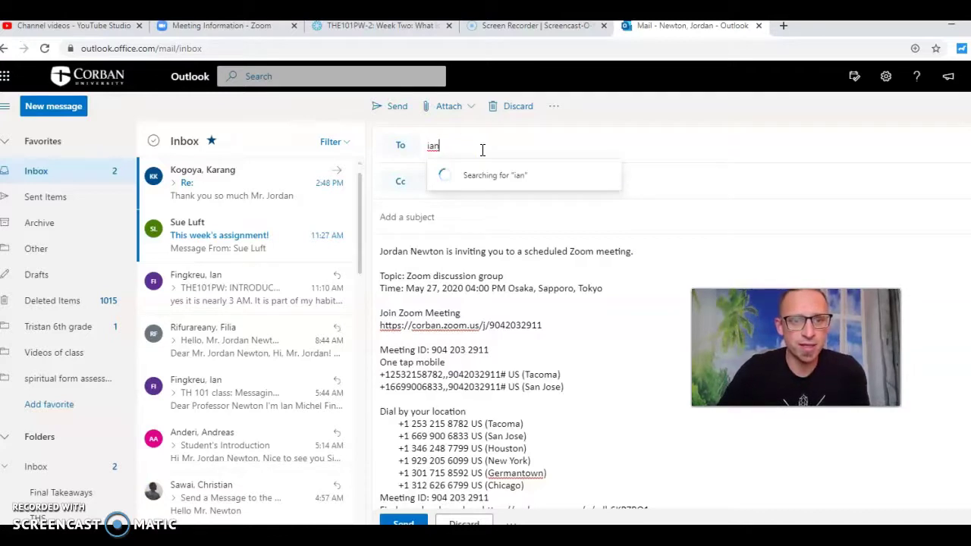
{"action": "left_click", "coordinate": [436, 147]}
{"action": "left_click", "coordinate": [503, 223]}
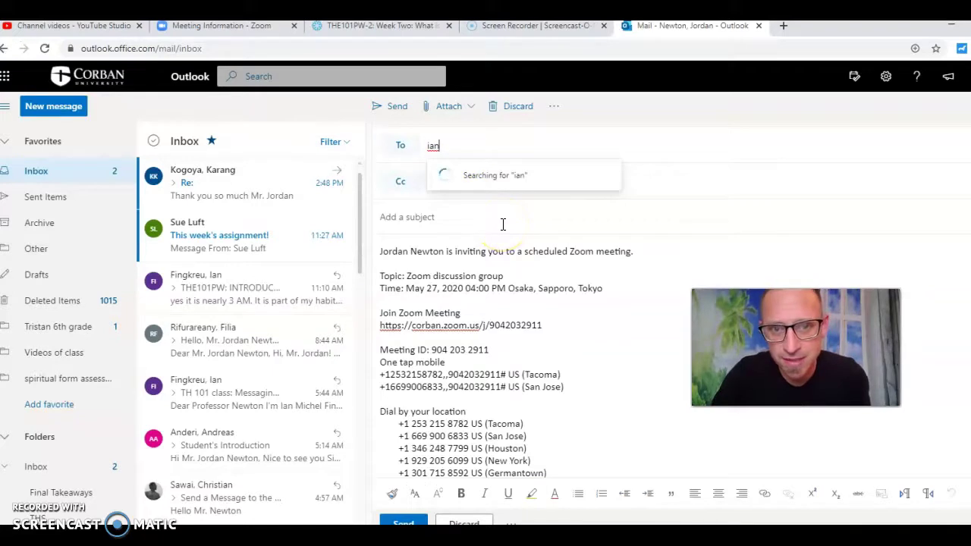
{"action": "left_click", "coordinate": [495, 147]}
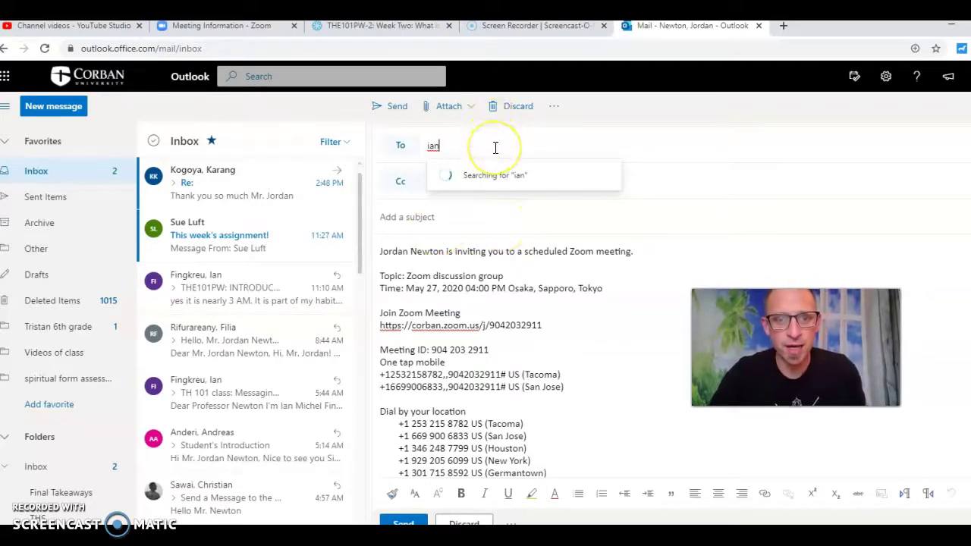
{"action": "type", "text": "\\\\"}
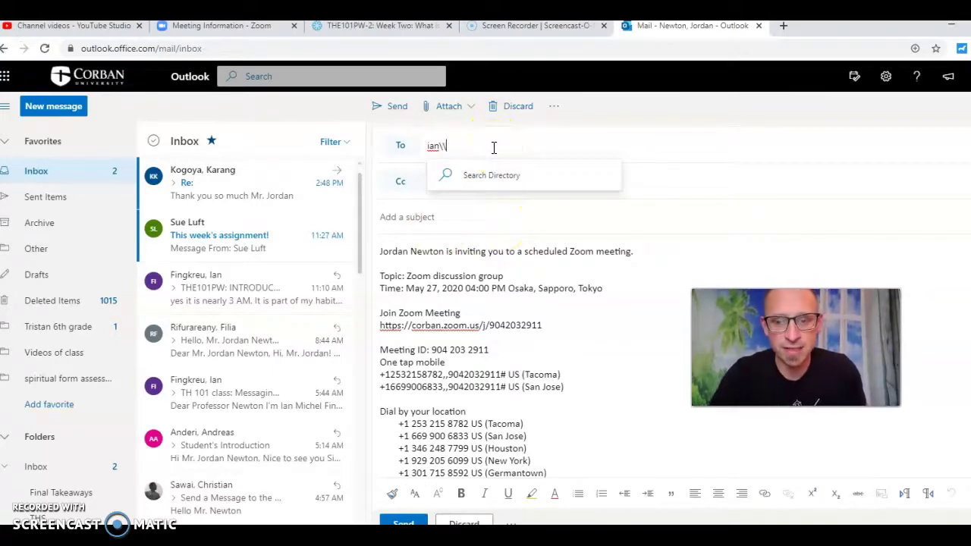
Replace the recipient entry with another student's first name and add the matching corban.edu contact from the suggestions
{"action": "type", "text": "k"}
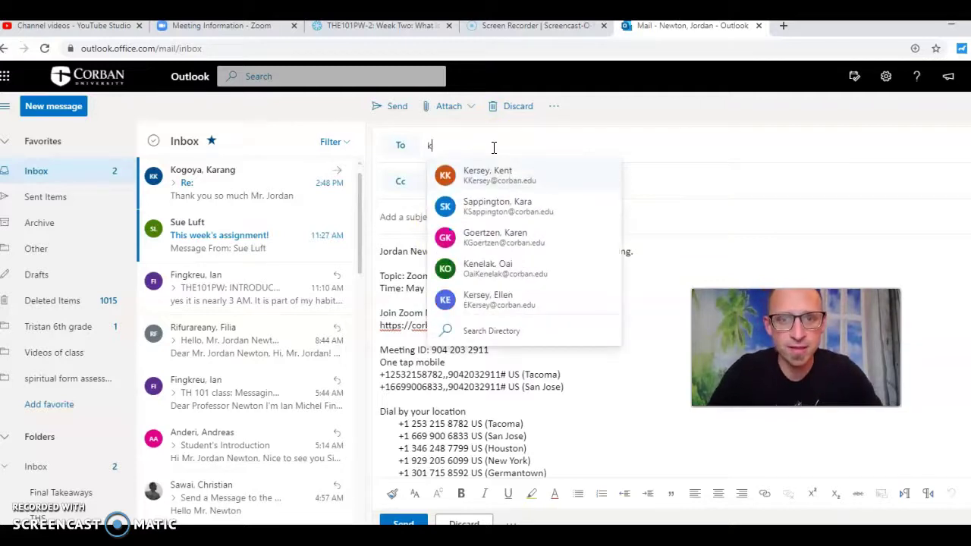
{"action": "type", "text": "ara"}
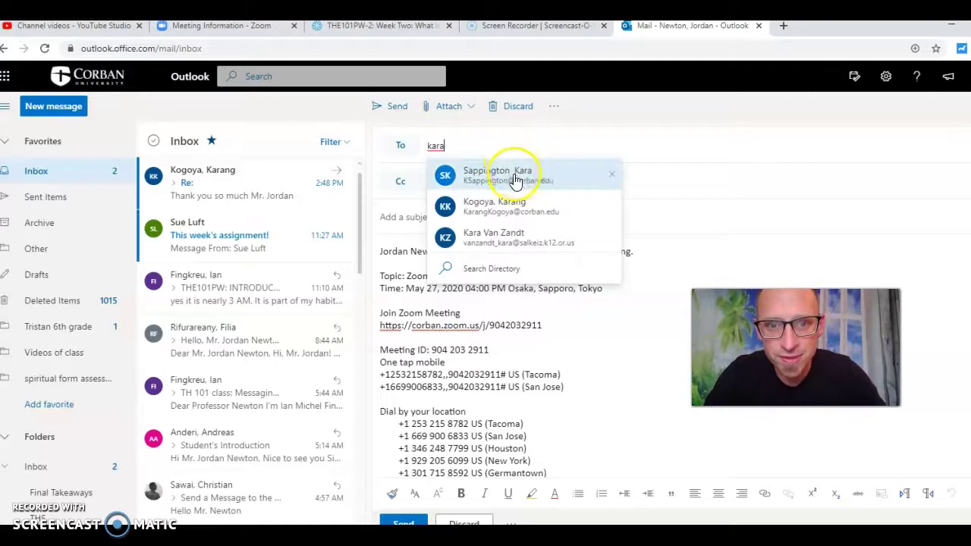
{"action": "left_click", "coordinate": [544, 206]}
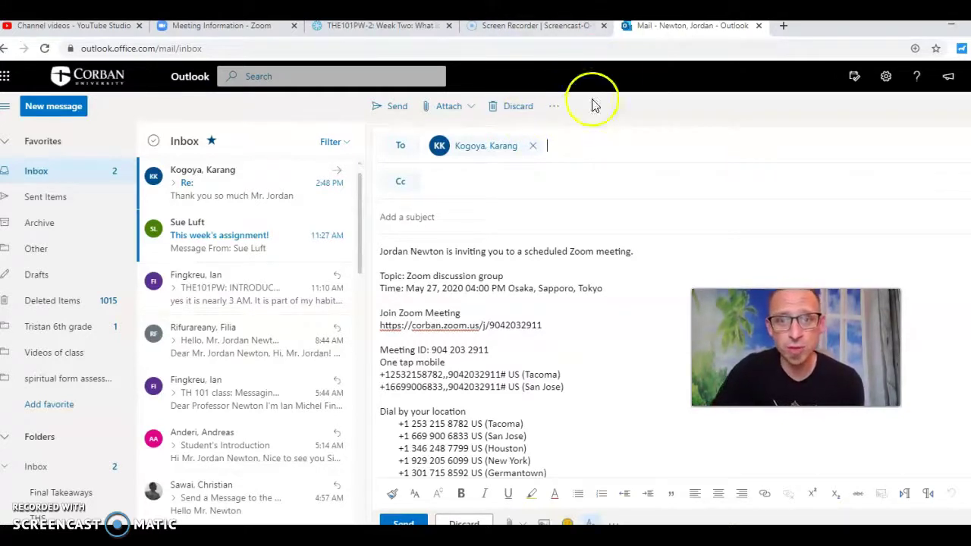
Remove the recipient from the email draft and dismiss the meeting invitation dialog on the Zoom page
{"action": "left_click", "coordinate": [534, 145]}
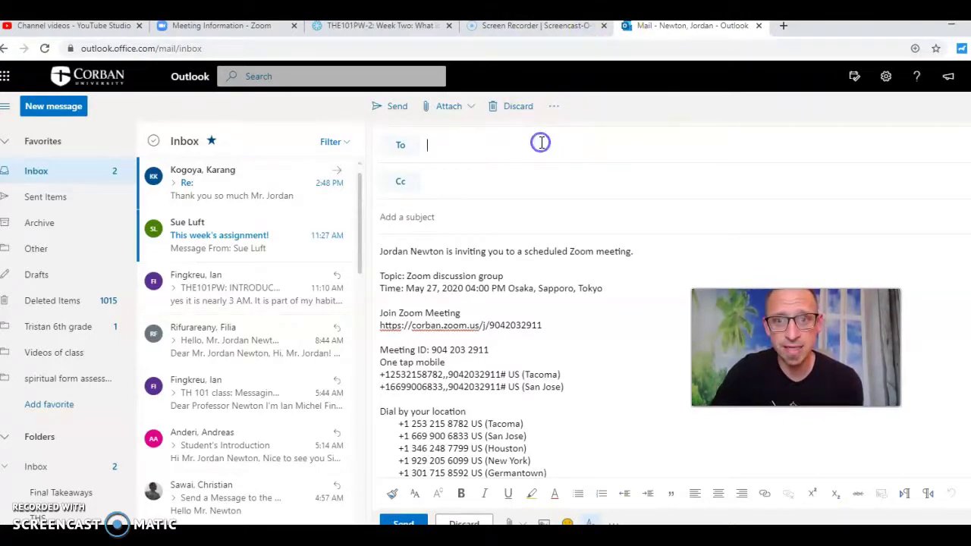
{"action": "left_click", "coordinate": [258, 27]}
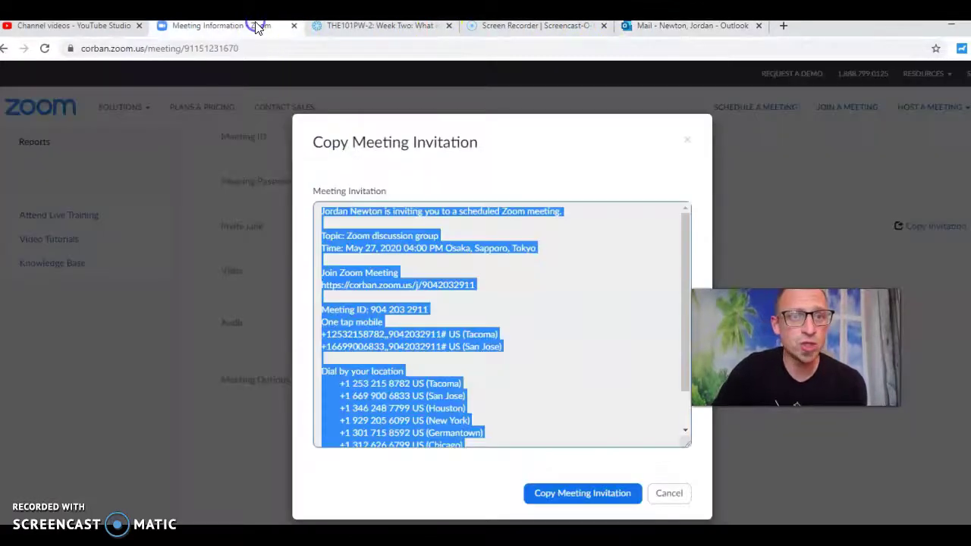
{"action": "left_click", "coordinate": [659, 493]}
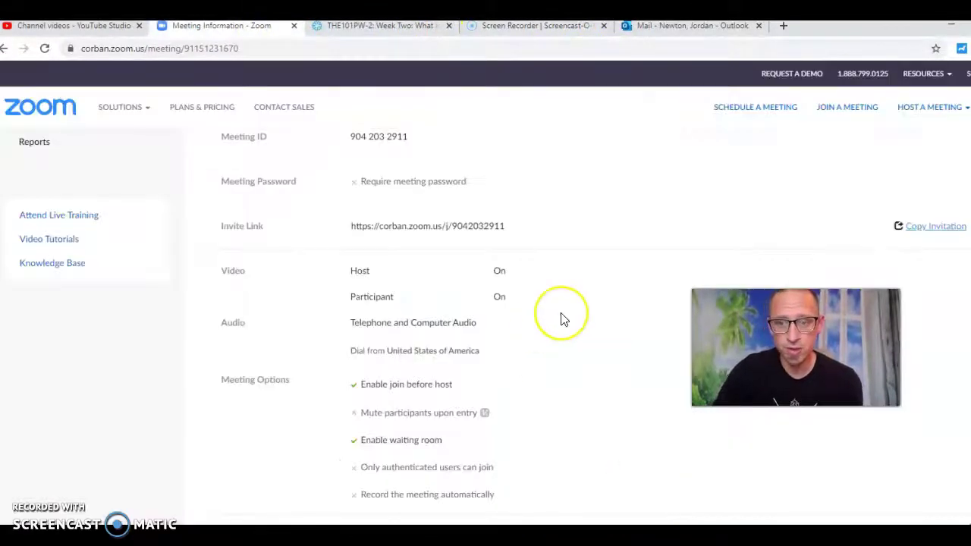
Start the scheduled meeting in the Zoom Meetings app, joining with computer audio and maximizing the meeting window
{"action": "scroll", "coordinate": [562, 318], "scroll_direction": "down", "scroll_amount": 3}
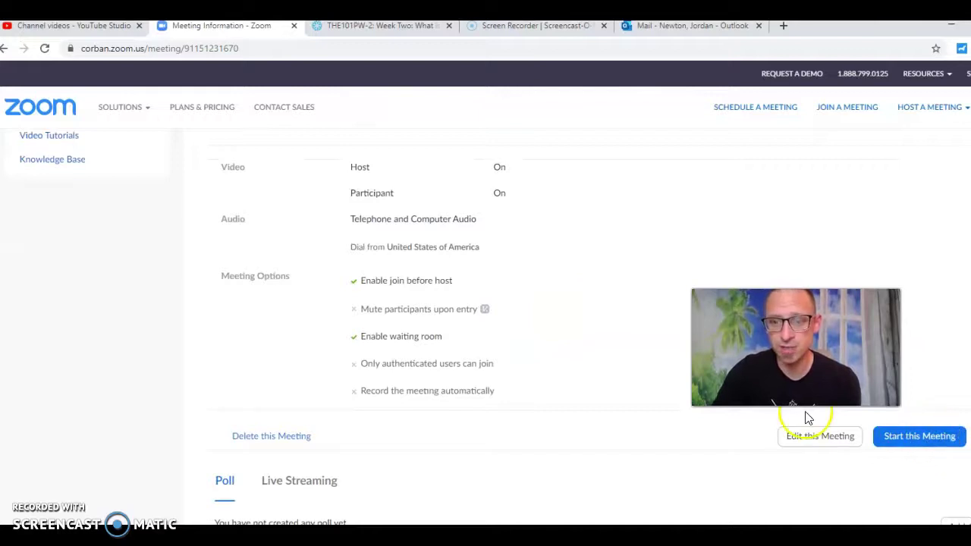
{"action": "left_click", "coordinate": [907, 436]}
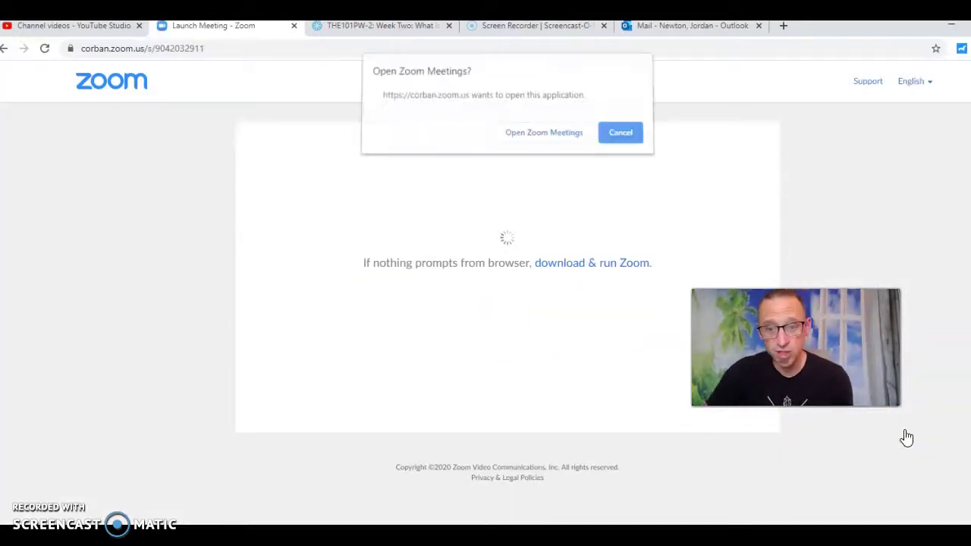
{"action": "left_click", "coordinate": [522, 138]}
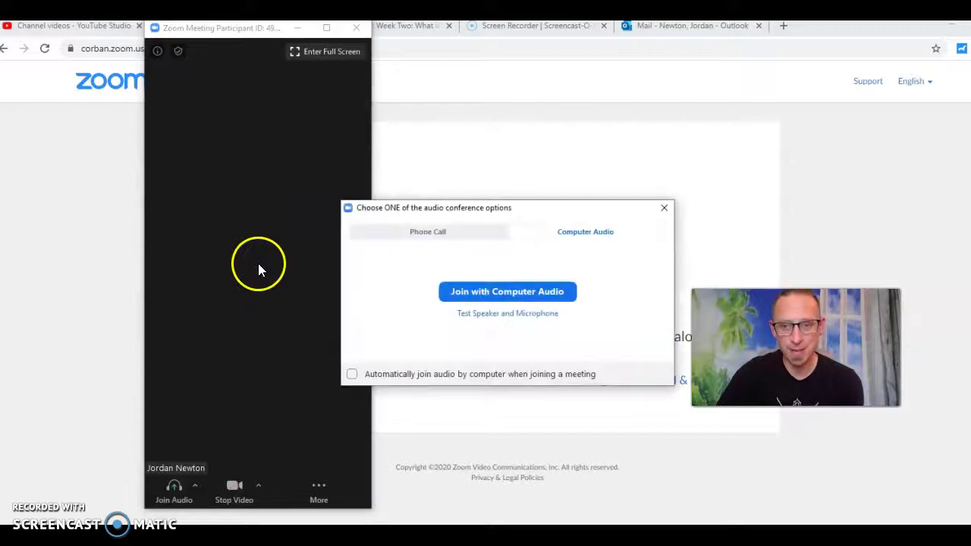
{"action": "left_click", "coordinate": [538, 292]}
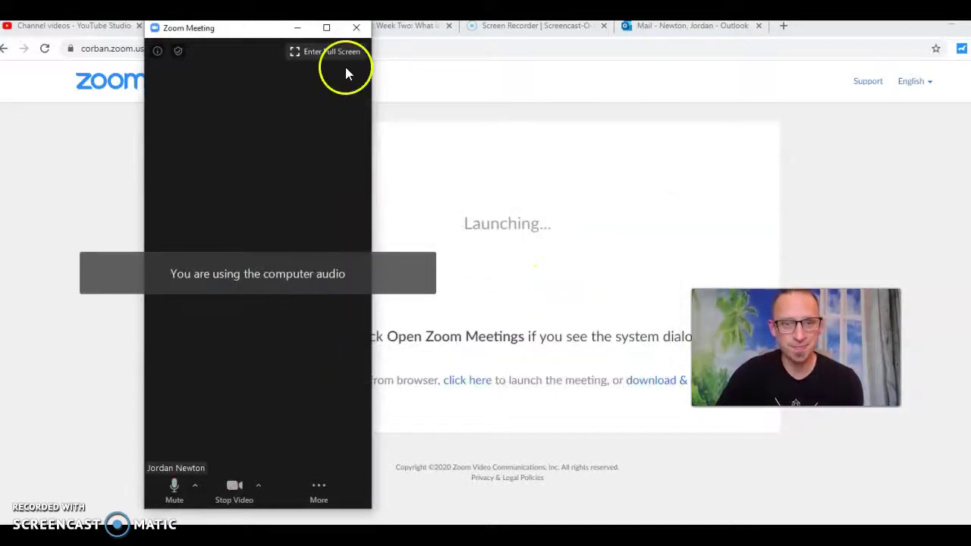
{"action": "left_click", "coordinate": [326, 27]}
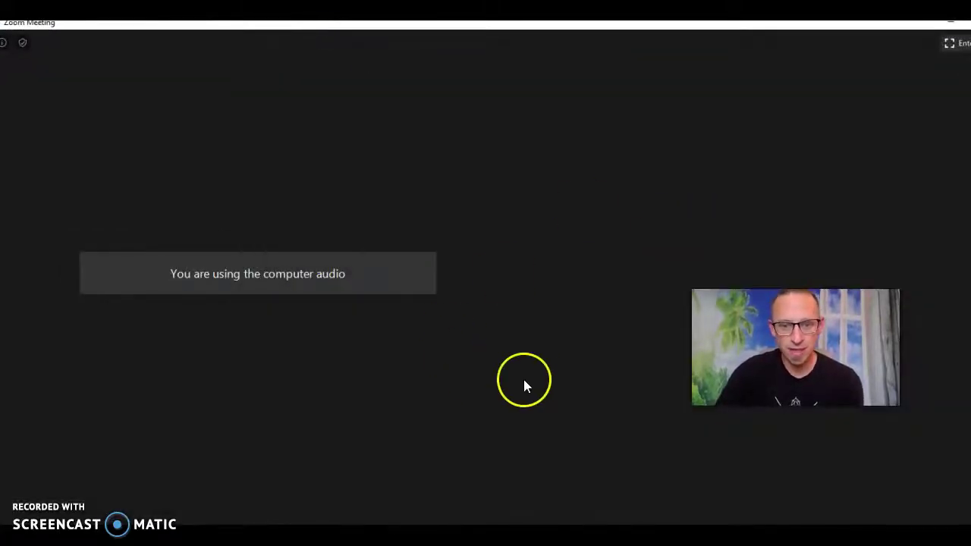
Record the Zoom meeting with the Record to the Cloud option
{"action": "mouse_move", "coordinate": [609, 515]}
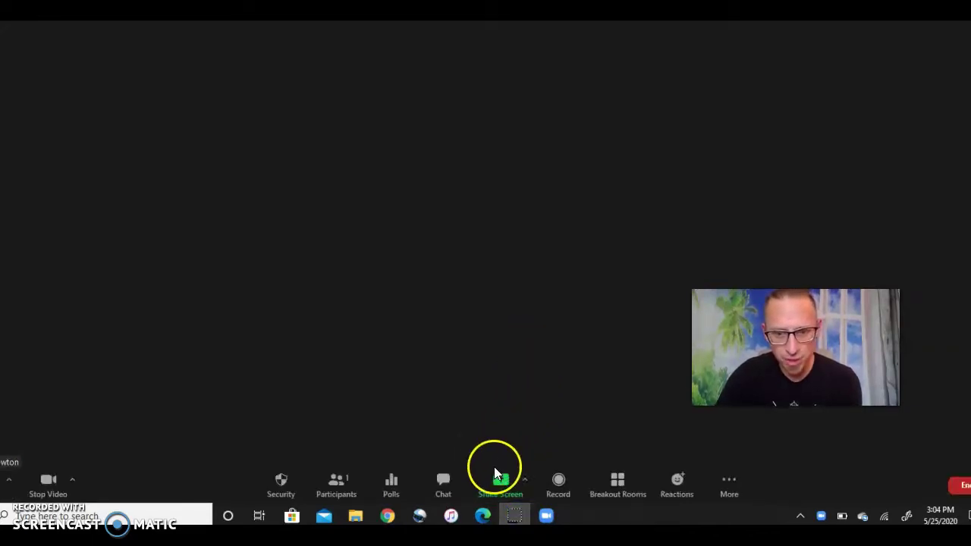
{"action": "left_click", "coordinate": [563, 481]}
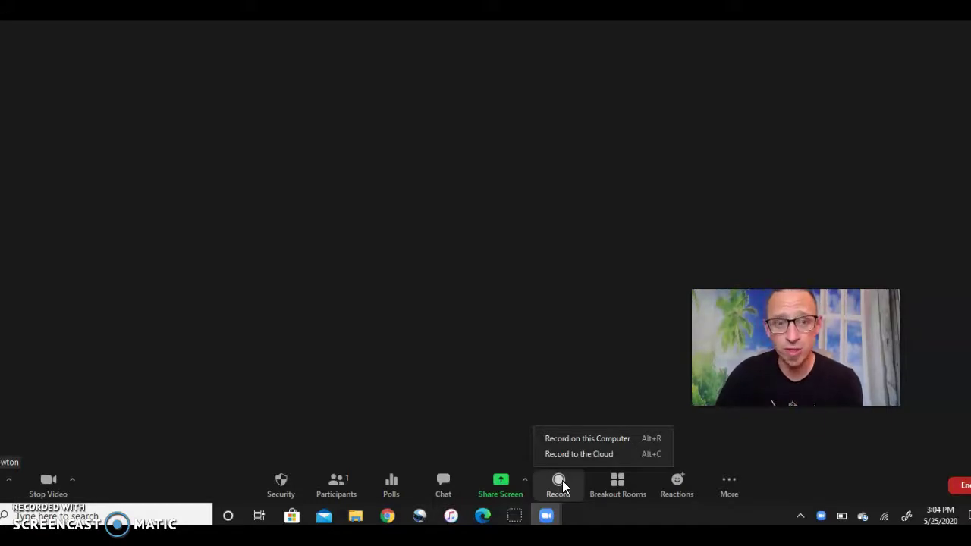
{"action": "left_click", "coordinate": [578, 460]}
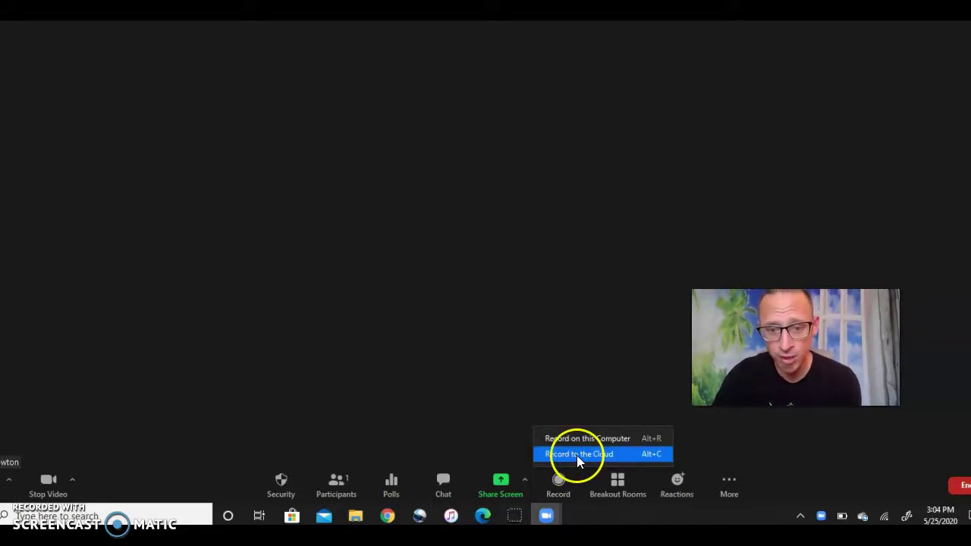